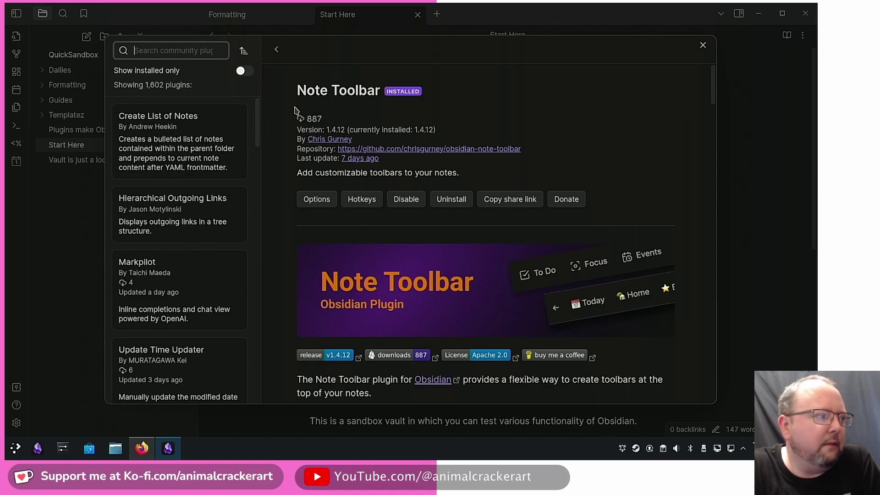
scroll(636, 250, "down", 5)
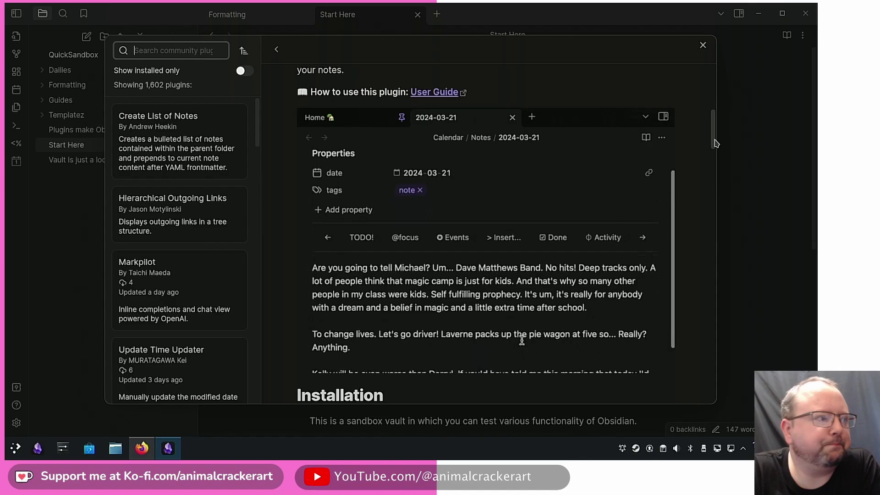
scroll(710, 129, "up", 2)
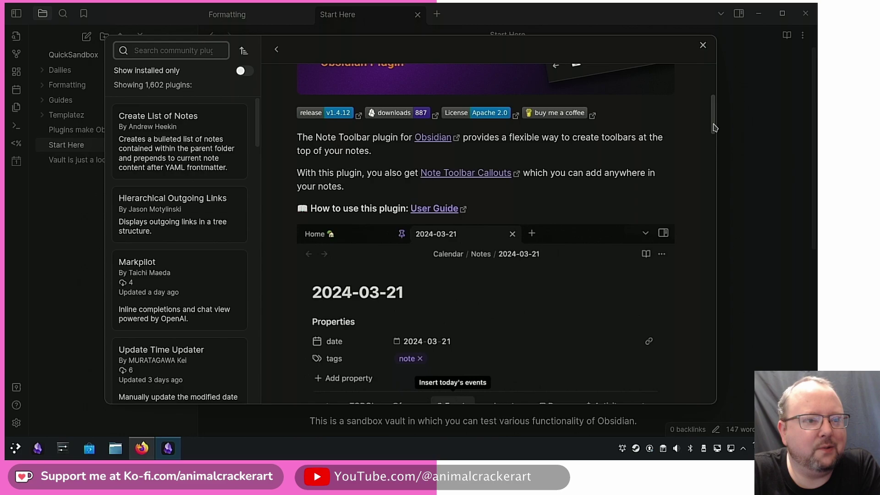
scroll(714, 138, "down", 2)
left_click_drag(714, 145, 703, 196)
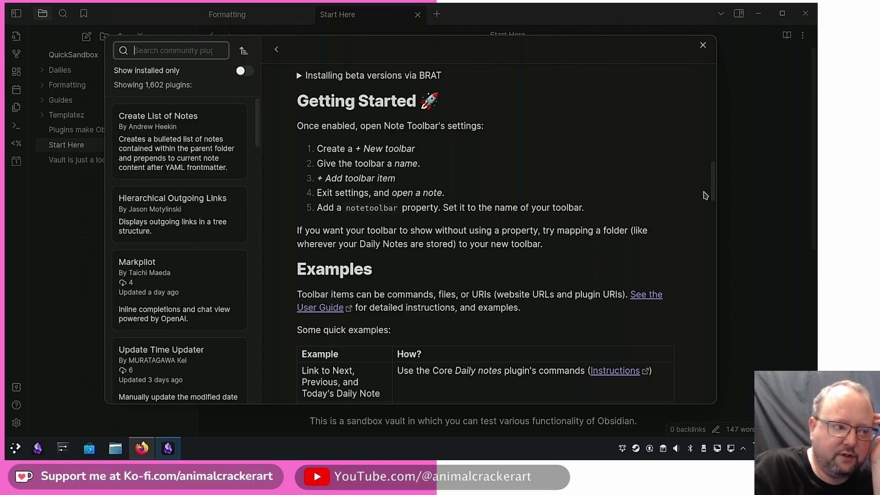
Switch from Obsidian to the Note Toolbar GitHub repository in Firefox
key("alt+Tab")
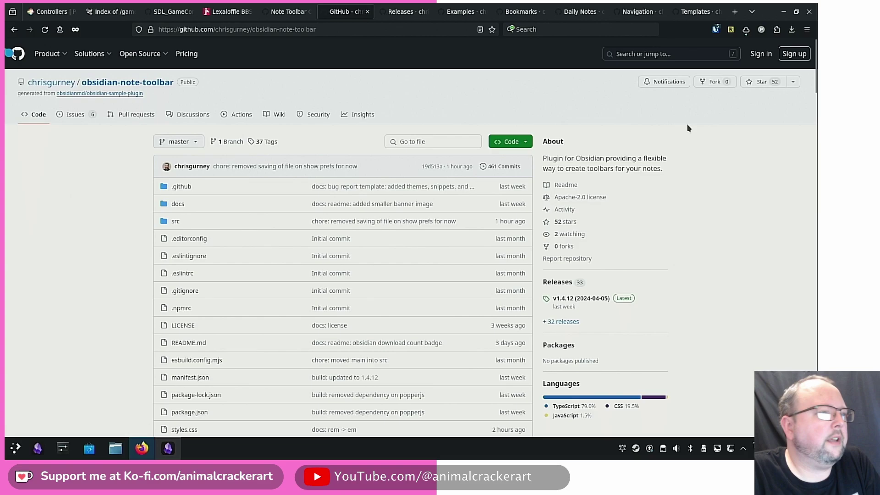
scroll(739, 134, "down", 3)
scroll(738, 133, "down", 5)
scroll(739, 133, "down", 2)
scroll(739, 134, "down", 3)
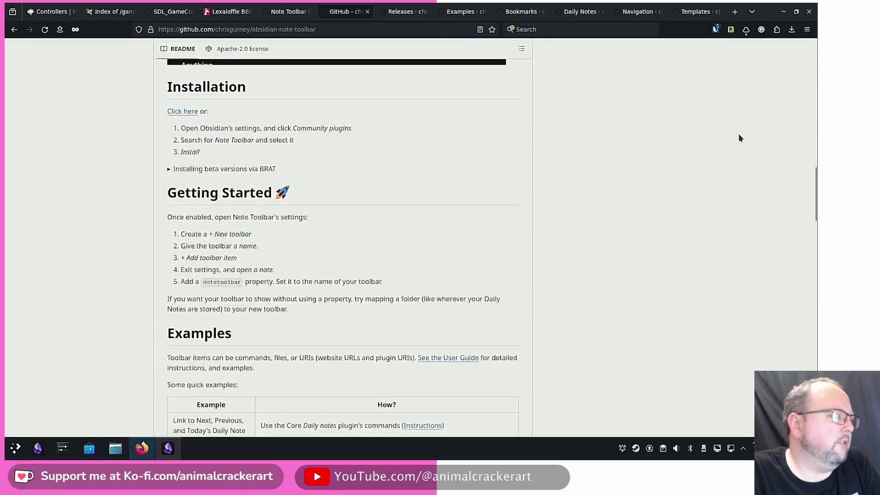
scroll(739, 138, "down", 5)
scroll(739, 138, "down", 3)
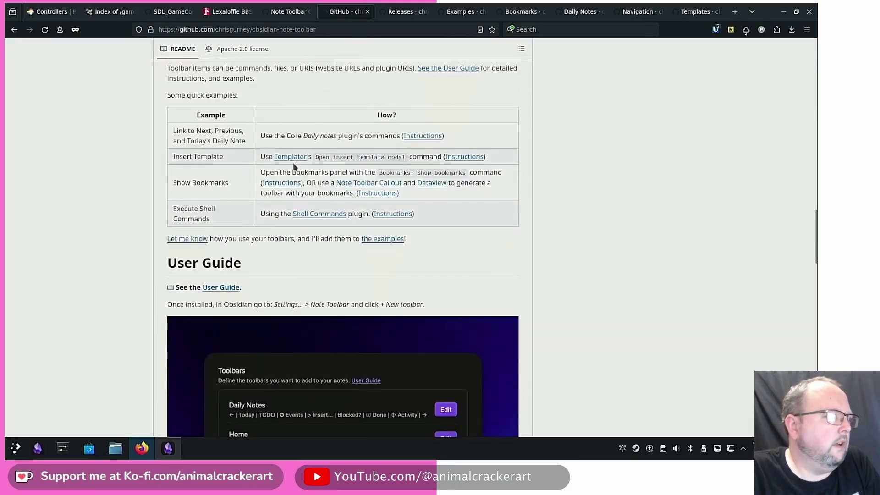
scroll(578, 184, "down", 5)
scroll(578, 184, "down", 5)
scroll(578, 185, "down", 5)
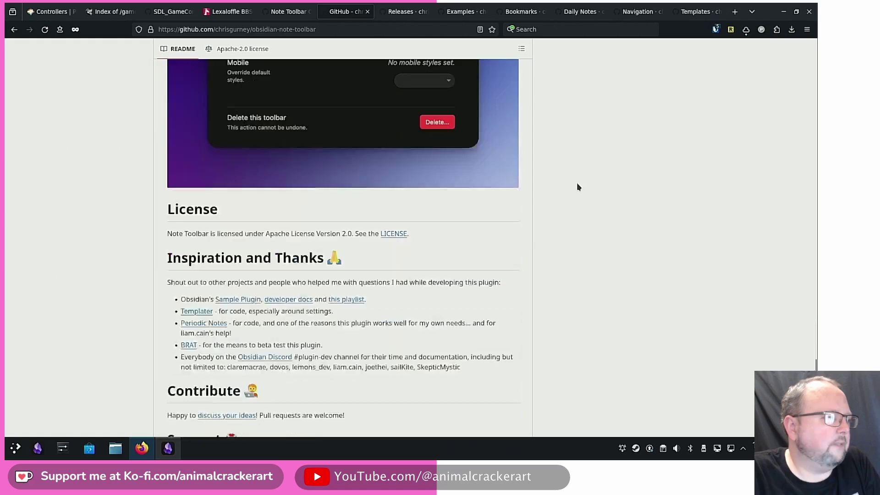
scroll(578, 185, "down", 1)
Return from the README to Obsidian's Note Toolbar settings
key("alt+Tab")
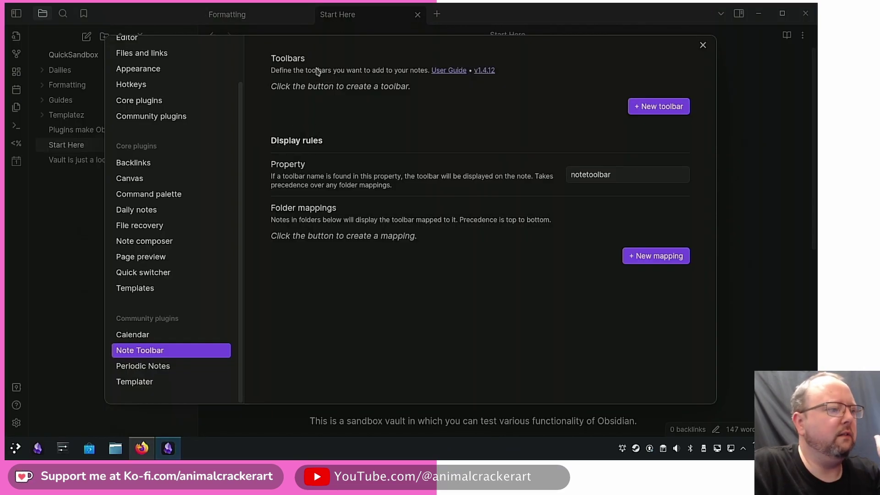
Check the notetoolbar property name, then add a new folder mapping left with no folder chosen
left_click(602, 175)
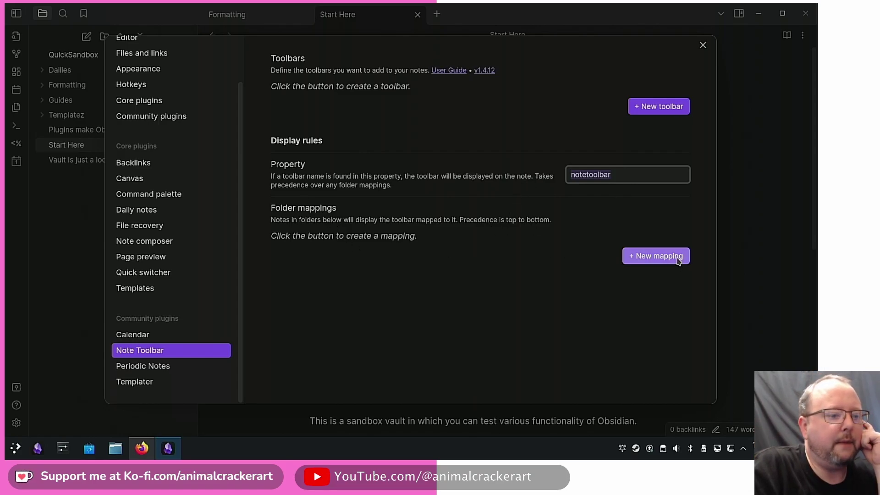
left_click(644, 257)
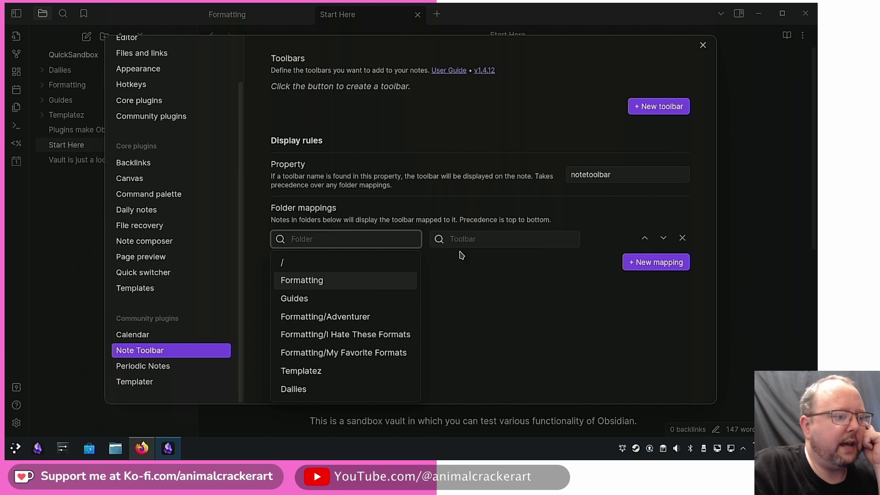
left_click(531, 234)
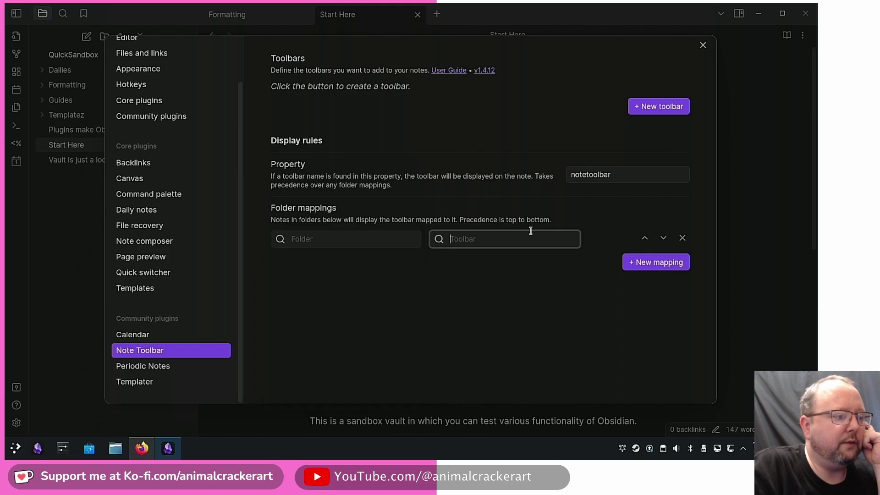
Remove the empty folder mapping and start creating a new toolbar, TheBestToolbar
left_click(682, 239)
left_click(659, 107)
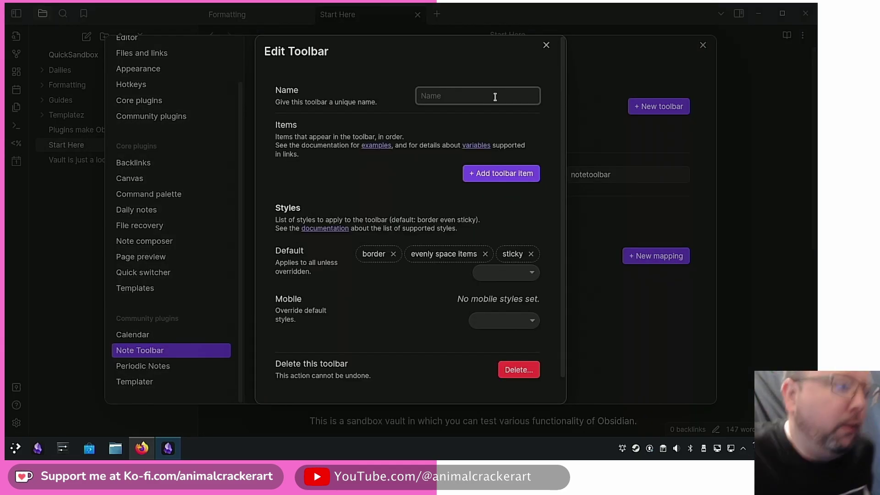
type("TheBestToolbar")
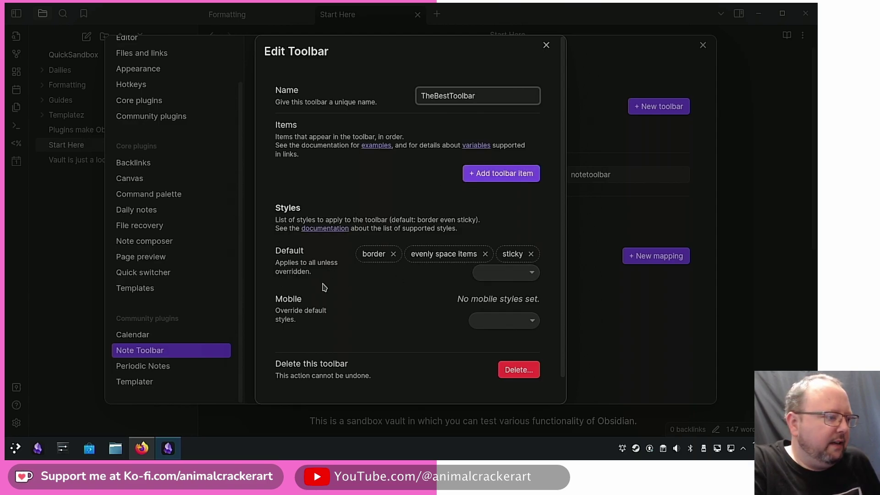
Browse the toolbar's mobile and default style choices without adding any
left_click(509, 320)
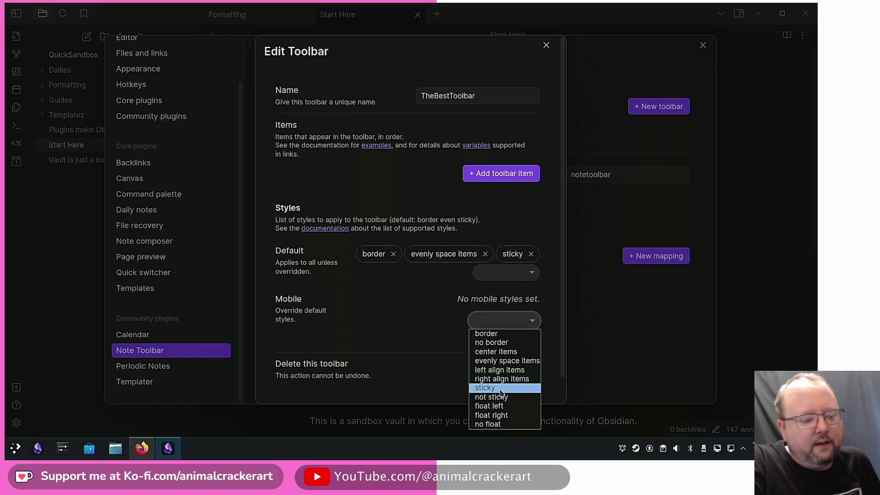
left_click(455, 310)
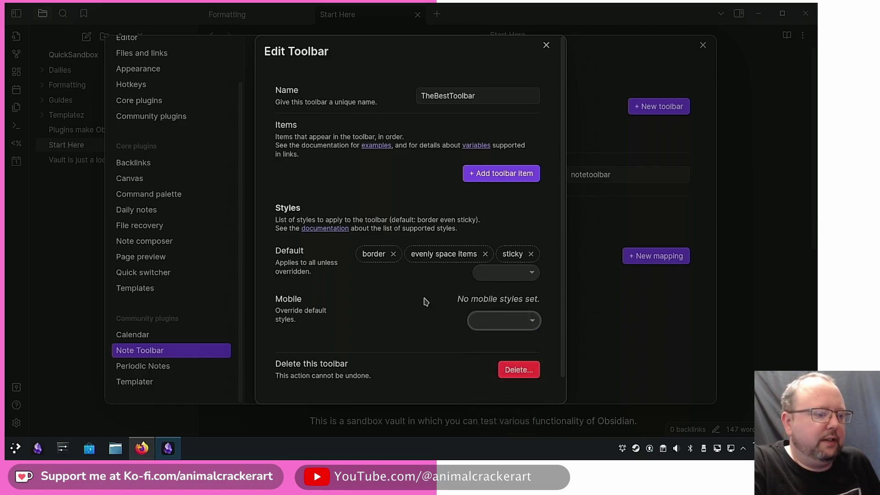
left_click(515, 322)
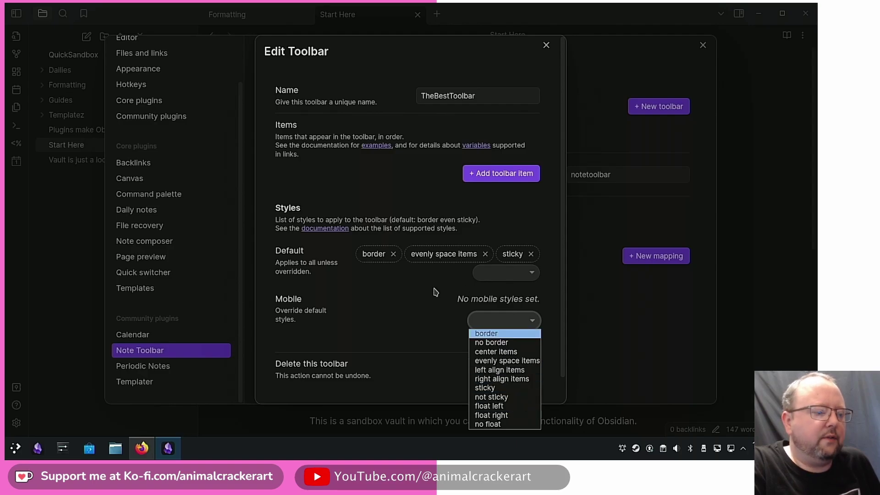
left_click(508, 273)
left_click(438, 210)
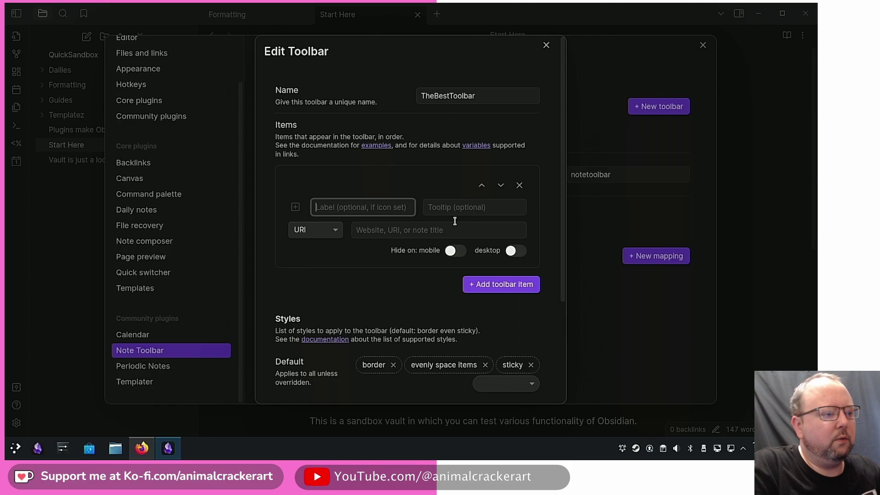
Give the first item label Start Here, tooltip 'This is where we start!', file Start Here.md, and add a second item
left_click(485, 207)
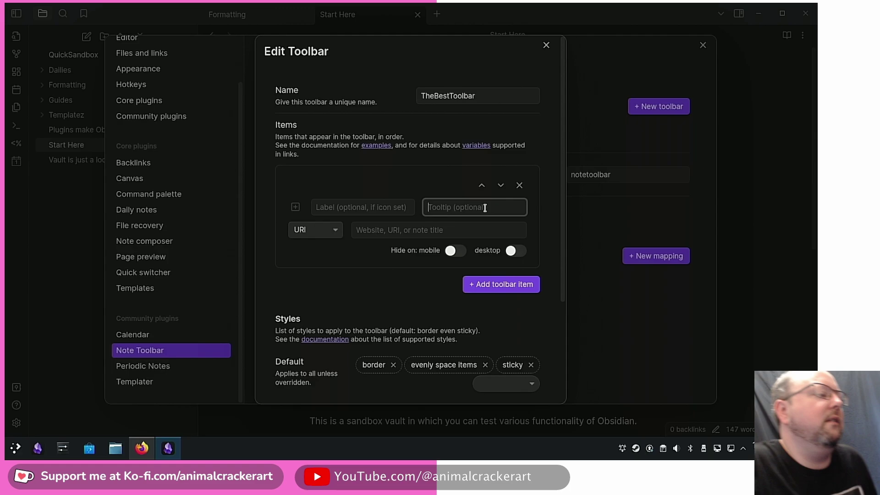
left_click(311, 235)
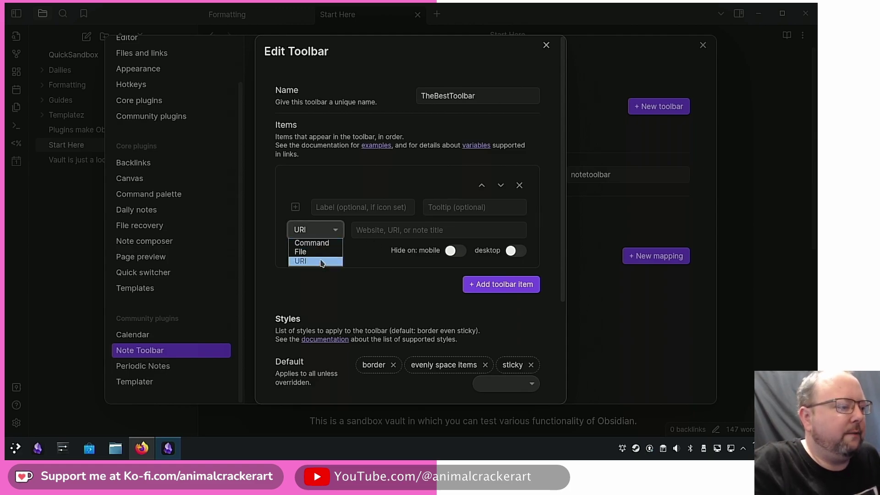
left_click(424, 245)
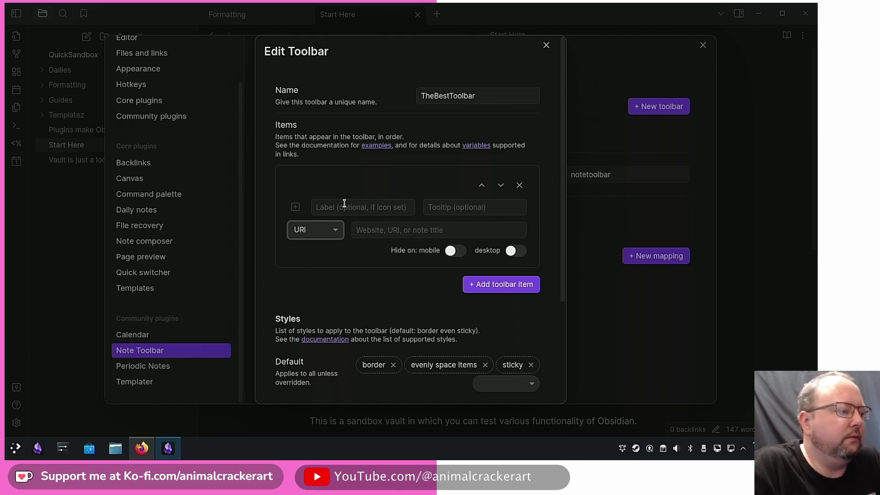
left_click(390, 206)
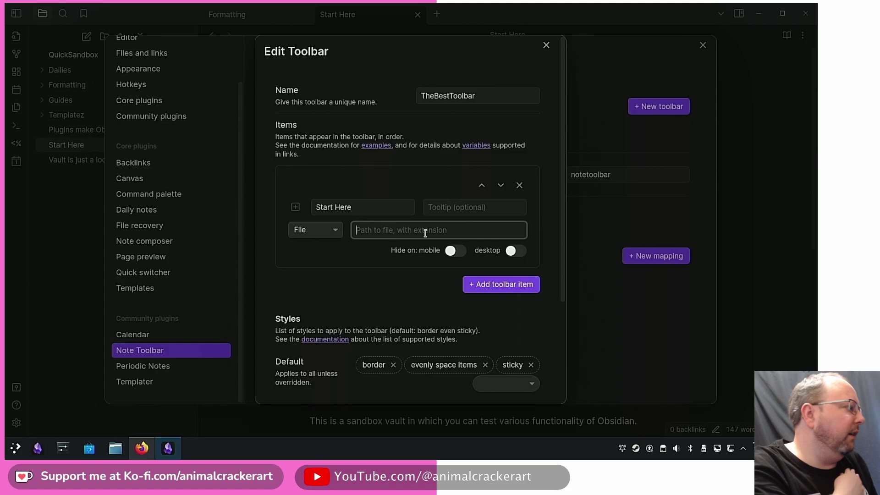
type("Start Here.md")
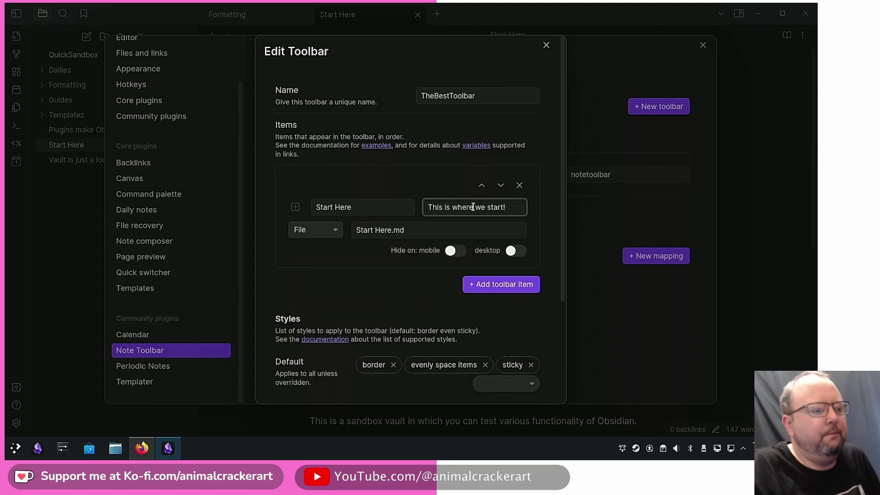
left_click(474, 285)
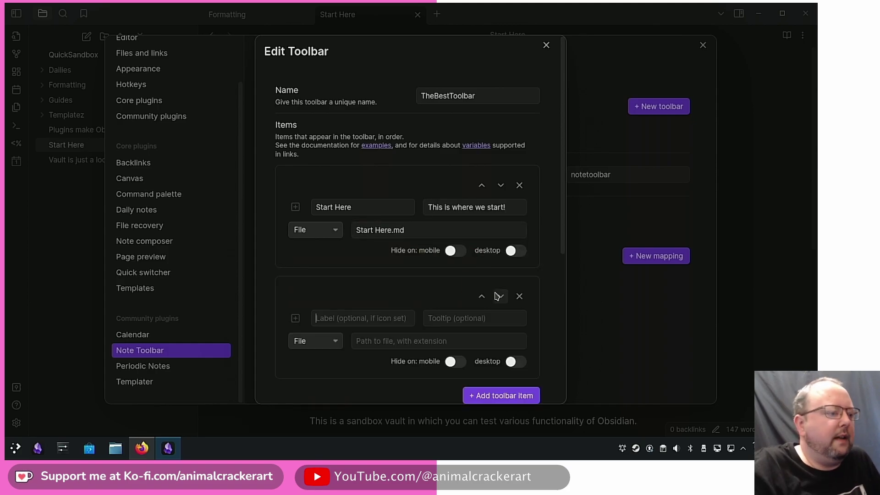
Give the Start Here item a home icon, clear the second item's half-typed path, and finish editing TheBestToolbar
left_click(296, 208)
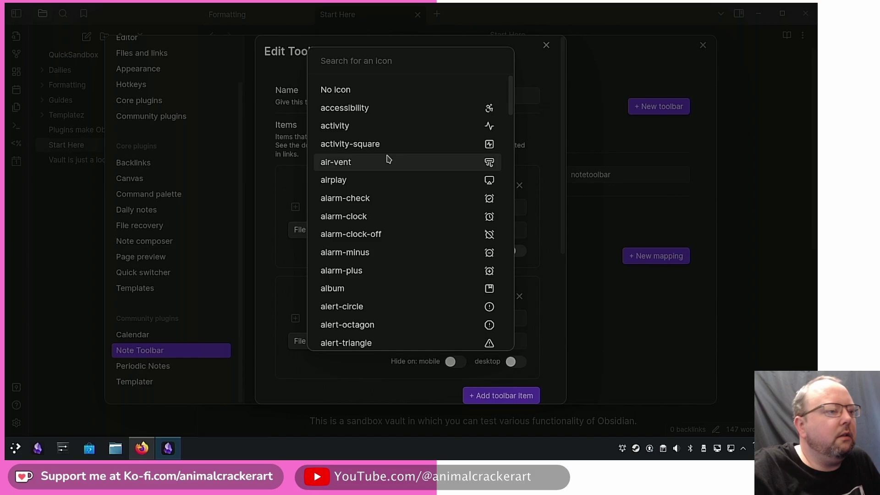
scroll(425, 189, "down", 10)
scroll(424, 190, "down", 5)
scroll(424, 189, "down", 3)
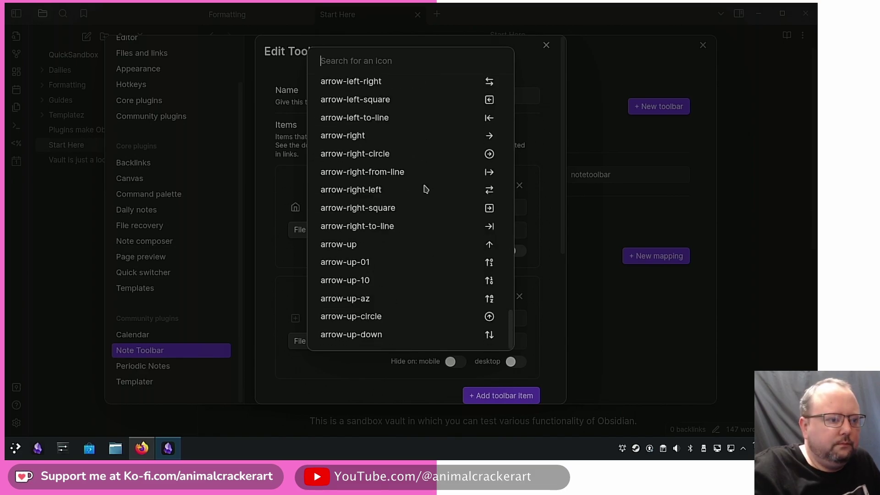
left_click(419, 342)
type("St")
key("BackSpace")
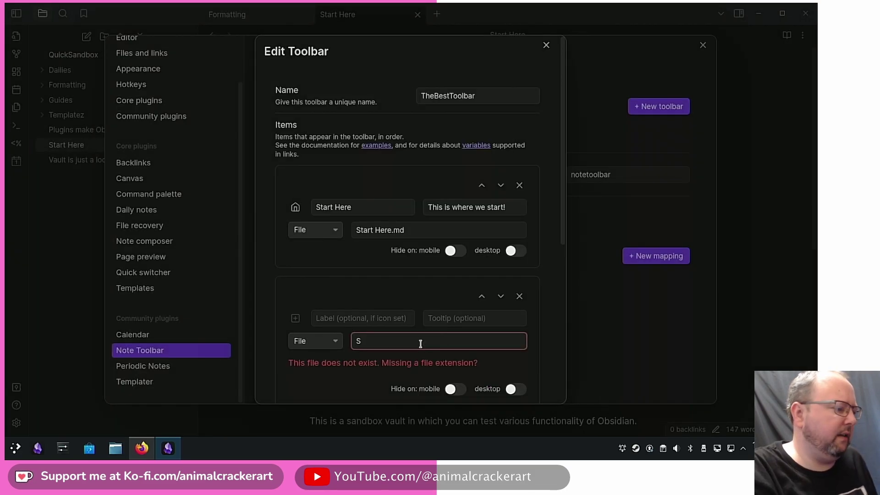
key("BackSpace")
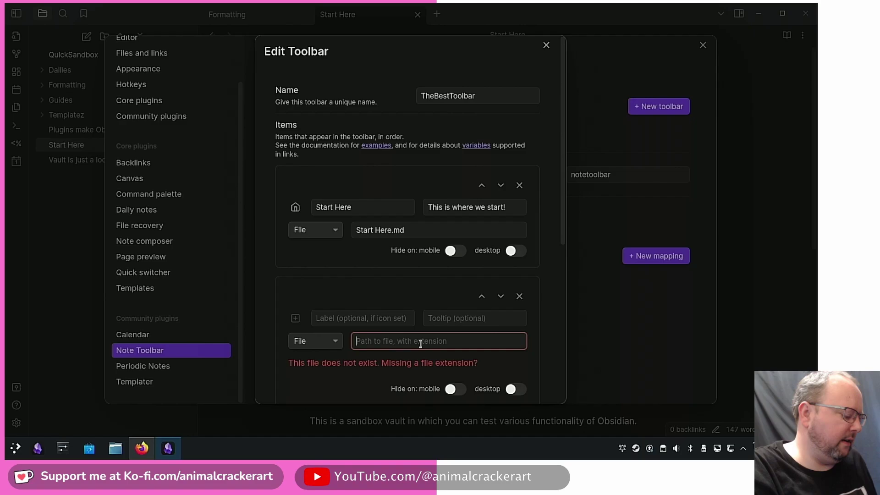
type("Plugins")
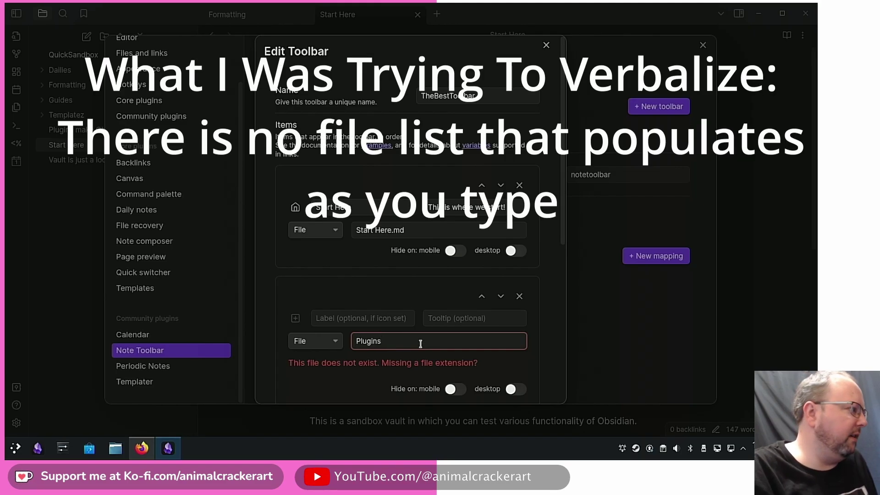
type(" mak")
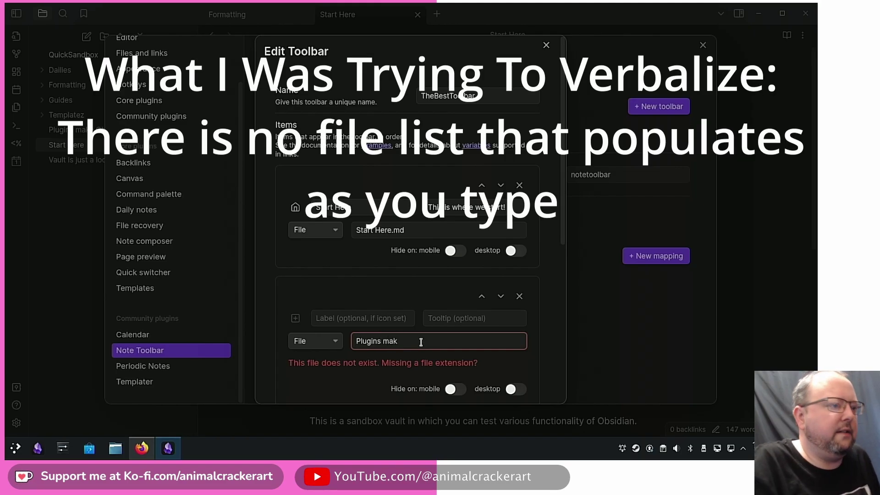
key("Escape")
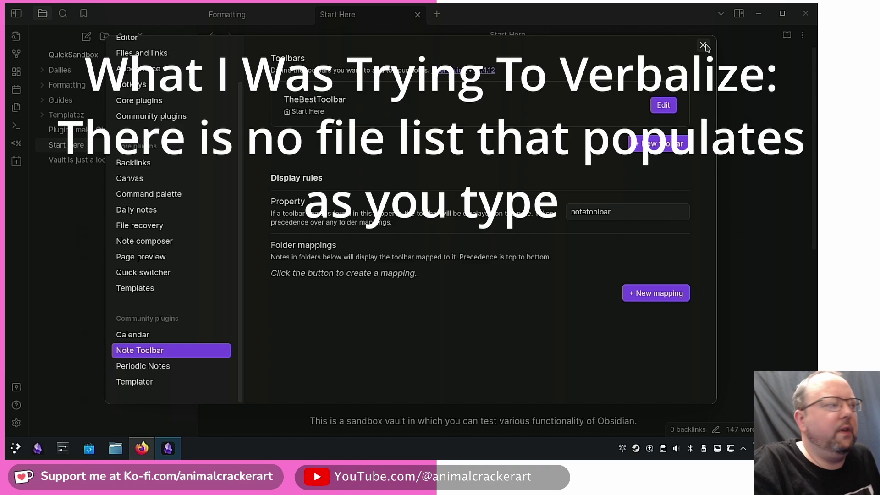
Close Settings and open the Images note from the Formatting folder
left_click(703, 46)
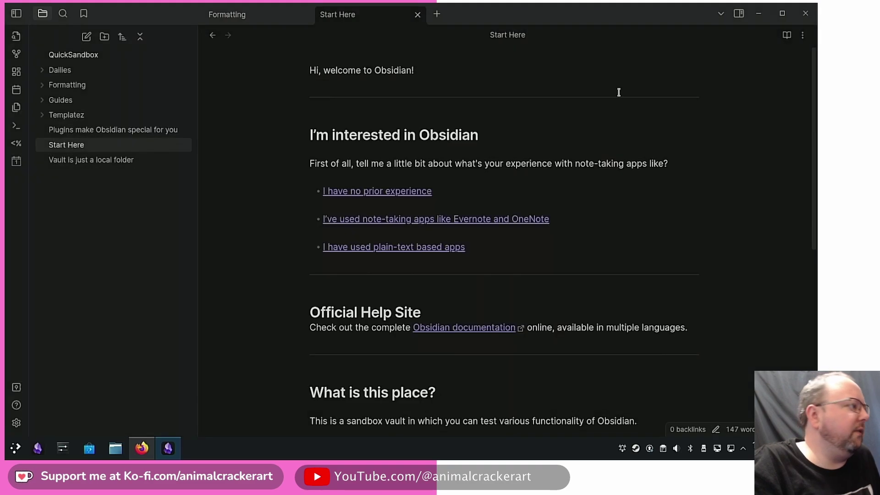
left_click(41, 85)
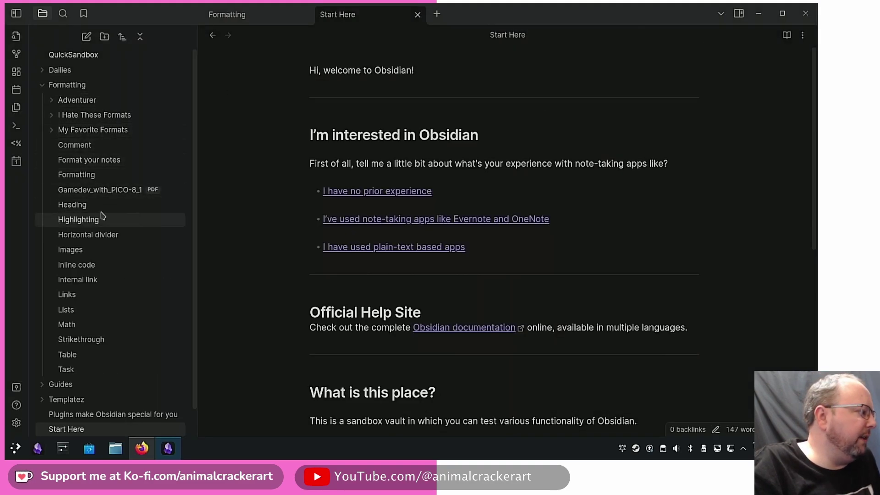
left_click(78, 251)
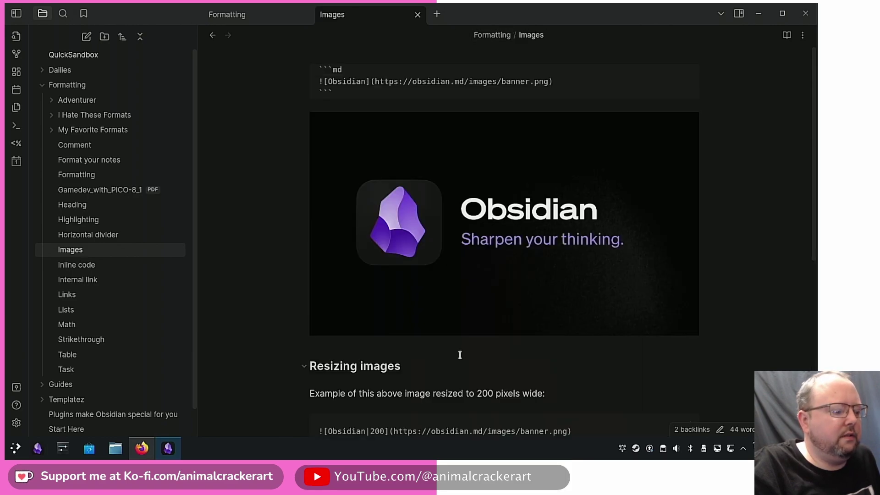
type("Format")
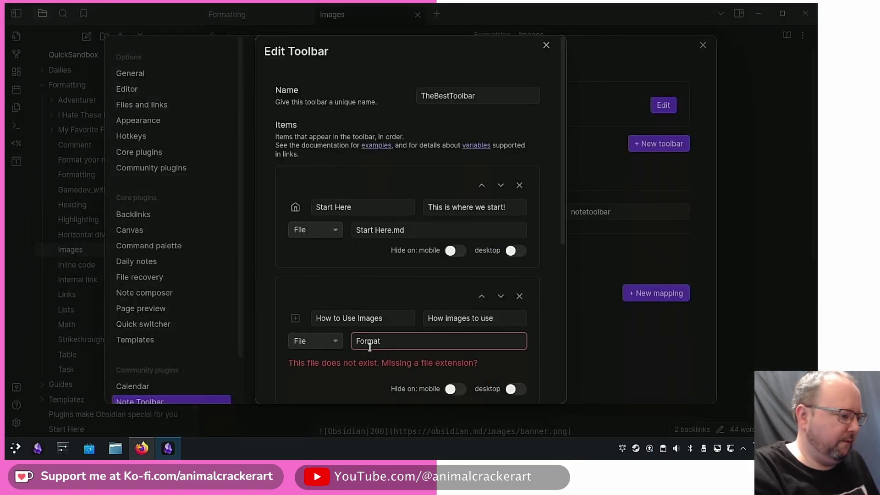
type("ting/Imag")
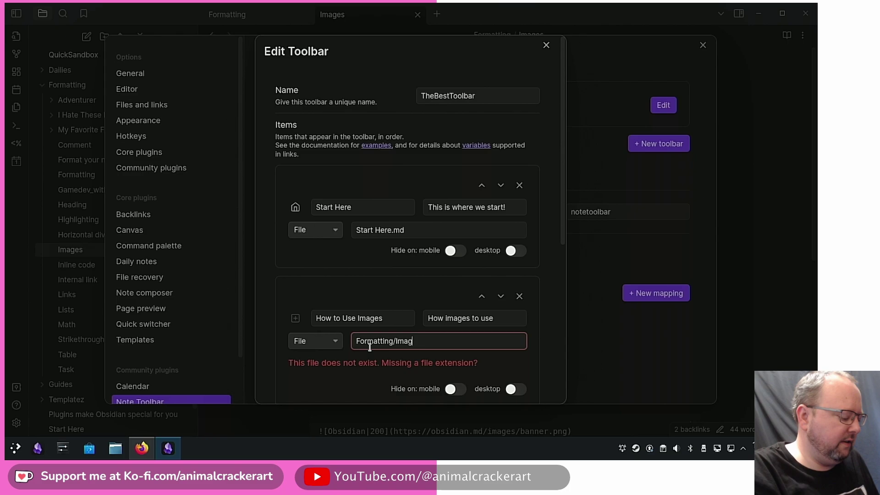
type("es.md")
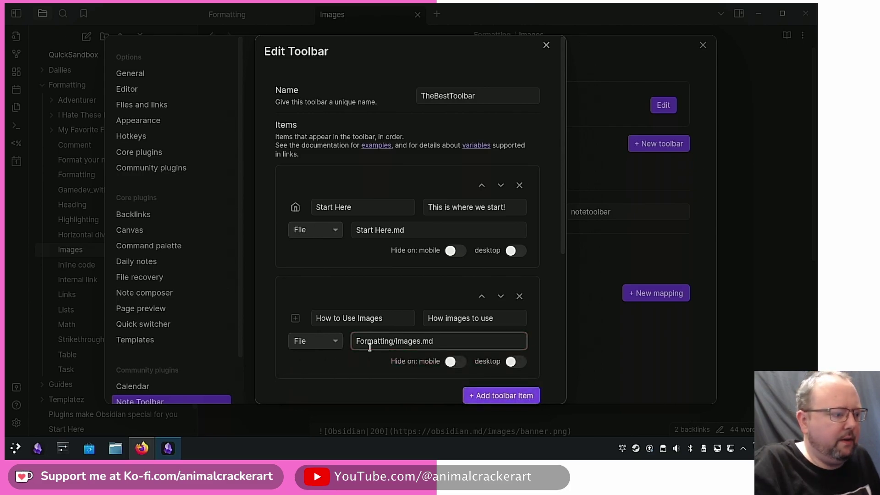
Set the picture-in-picture-2 icon on the How to Use Images item and return to settings
left_click(295, 317)
type("pictu")
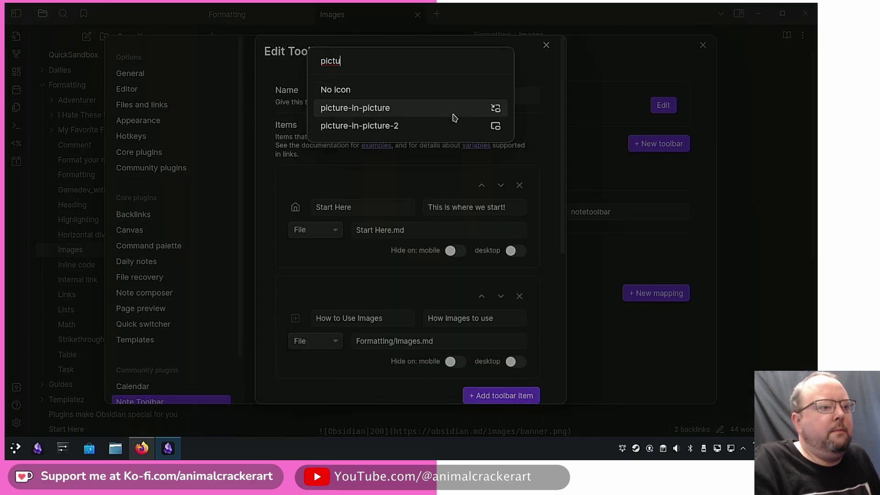
left_click(454, 128)
scroll(519, 279, "down", 5)
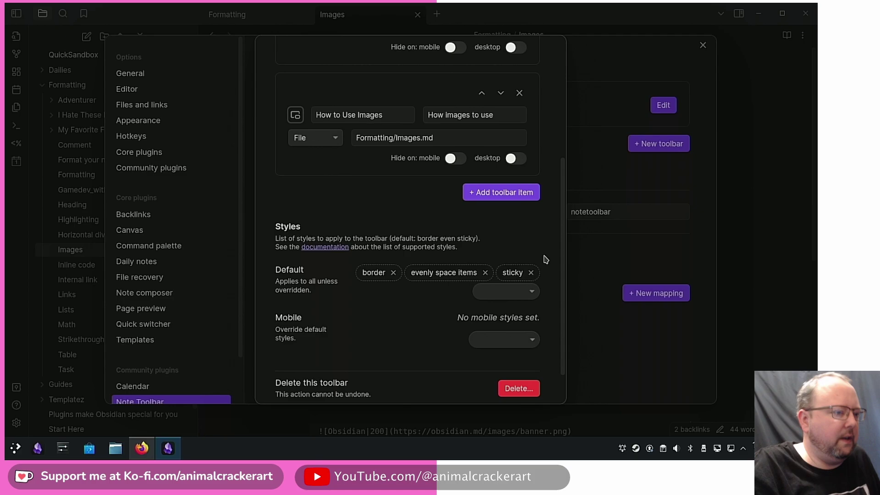
scroll(544, 259, "up", 10)
key("Escape")
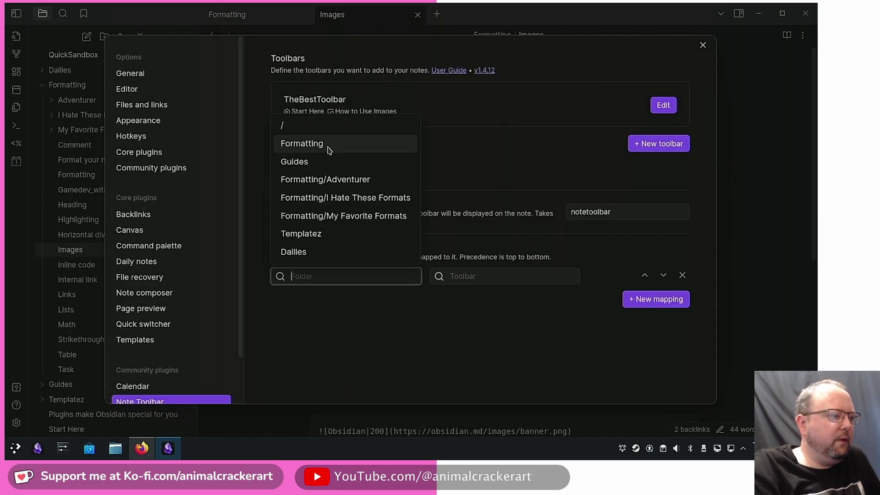
Map the Formatting folder to TheBestToolbar and close Settings to see it on Images
left_click(327, 146)
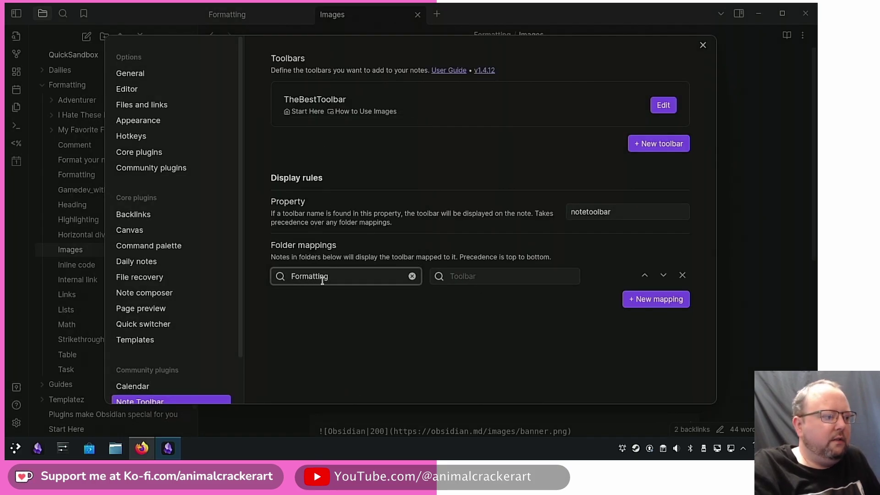
left_click(527, 276)
left_click(475, 304)
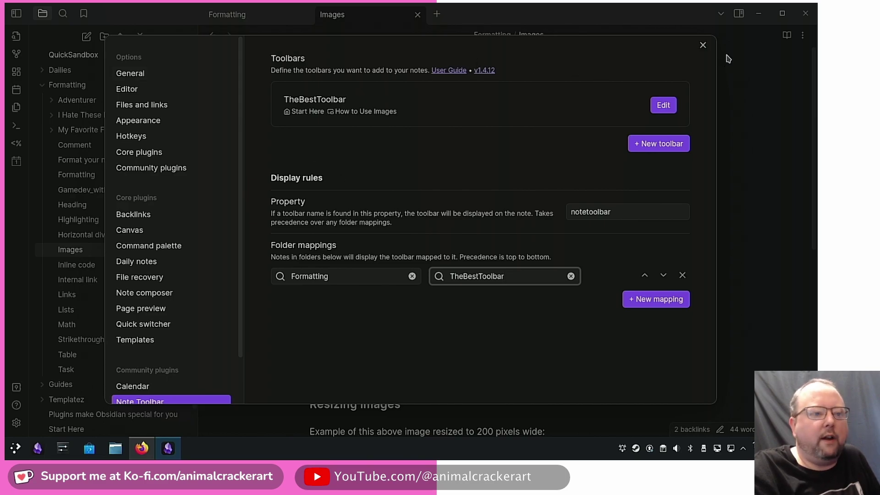
left_click(702, 45)
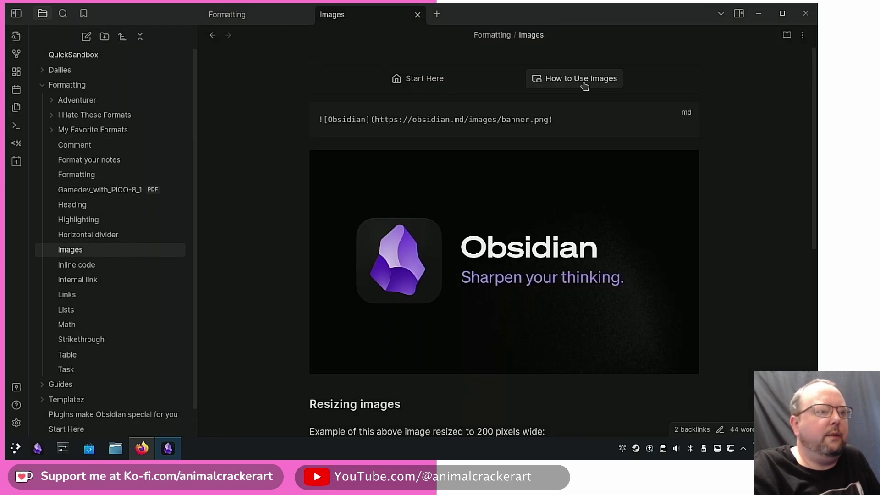
Jump to Start Here via the toolbar button, then navigate back to the Images note
left_click(405, 78)
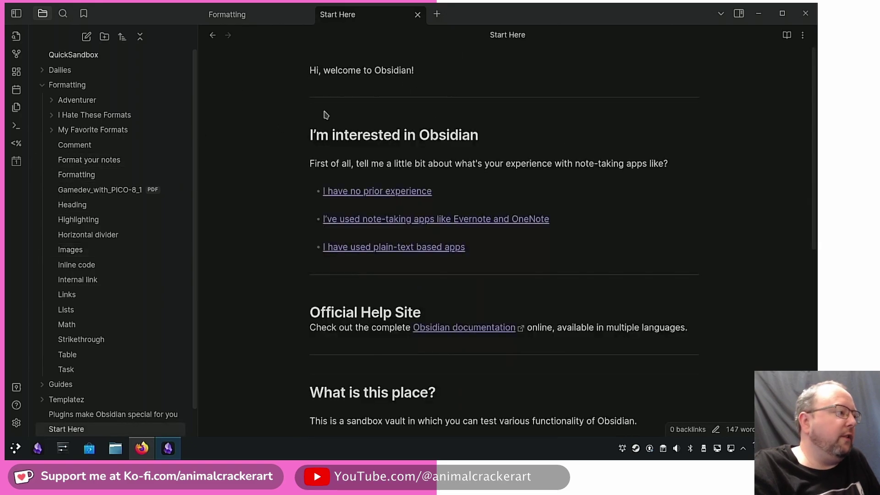
left_click(43, 86)
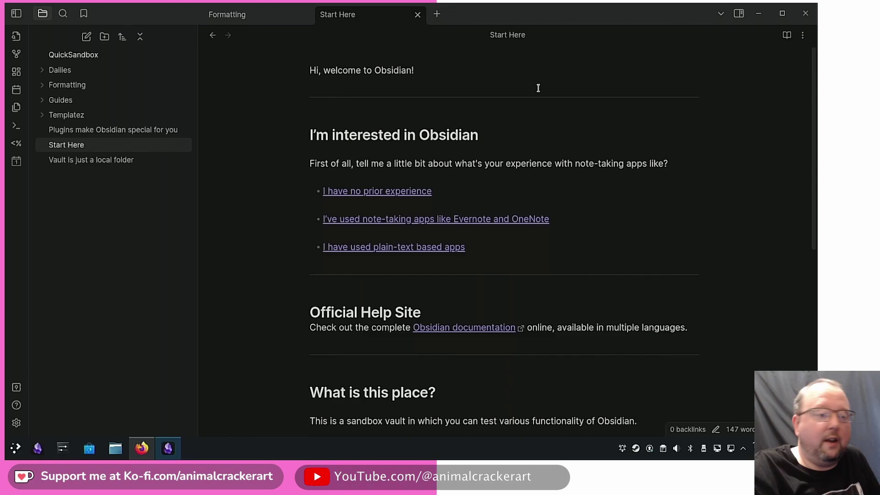
left_click(210, 37)
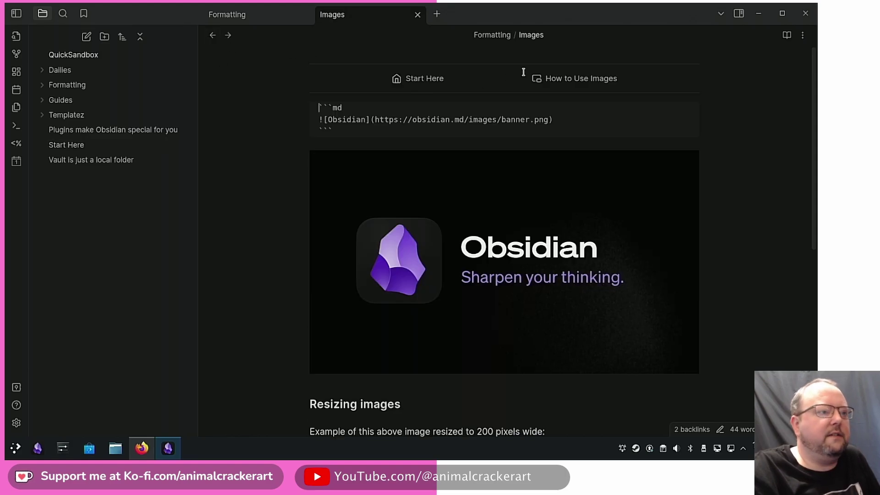
left_click(43, 86)
Open the Formatting note, jump to Images through its toolbar link, then open Start Here
left_click(119, 174)
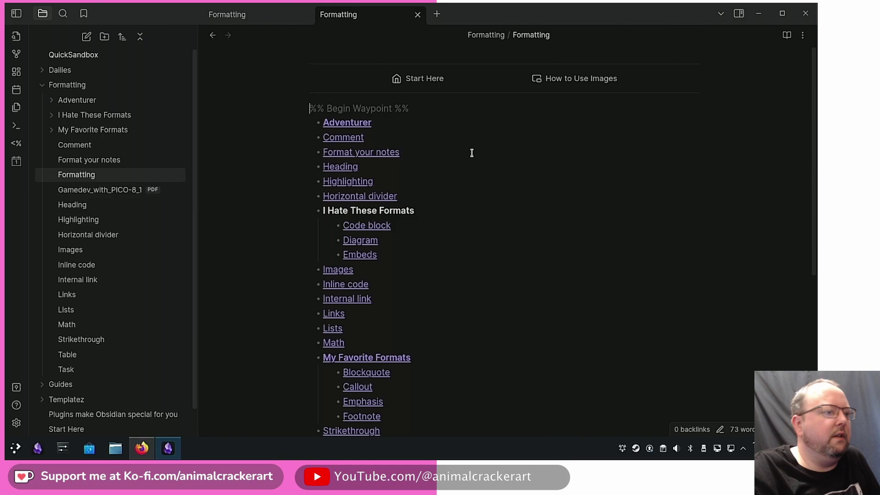
left_click(543, 78)
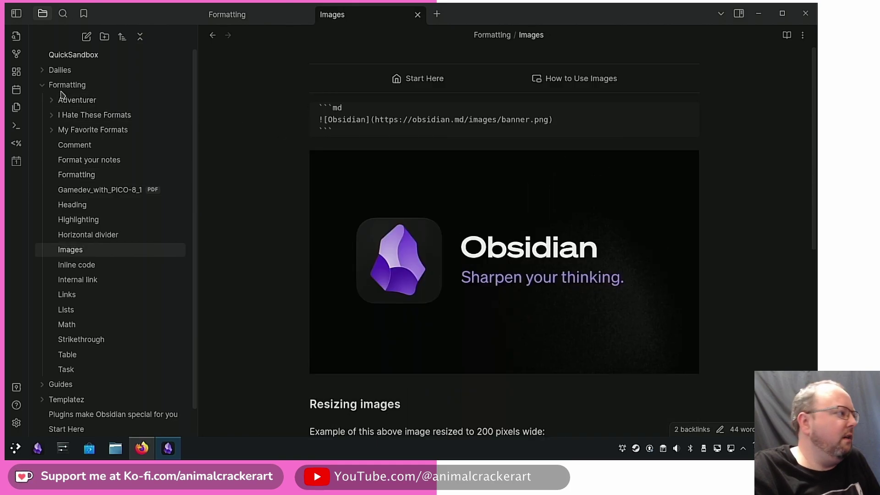
left_click(67, 84)
left_click(66, 144)
Add a notetoolbar property with value TheBestToolbar to the Start Here note via the command palette
key("ctrl+p")
type("prope")
key("Down")
key("Down")
key("Down")
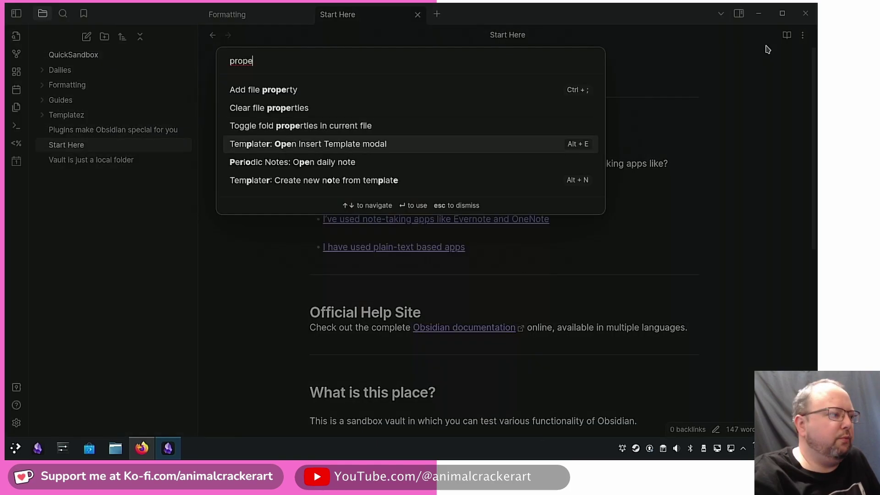
key("Down")
key("Up")
key("Up")
key("Up")
key("Up")
key("Return")
type("n")
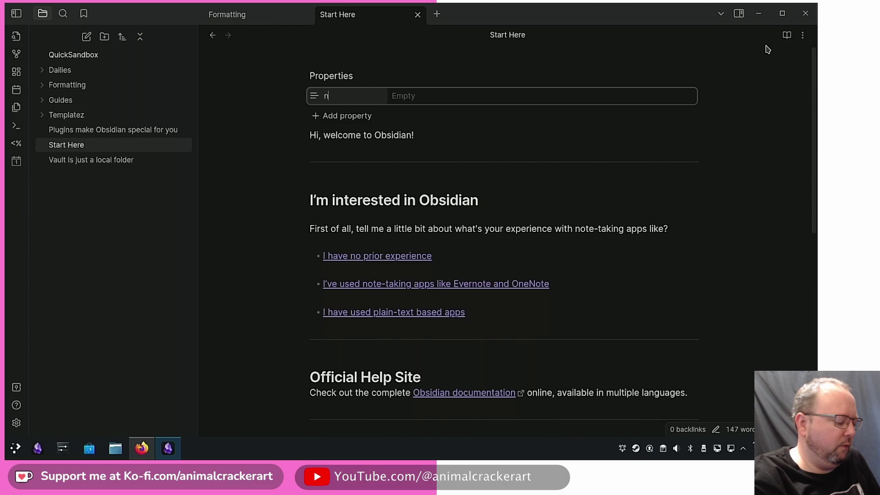
type("otetoolbar")
key("Tab")
type("TheBest")
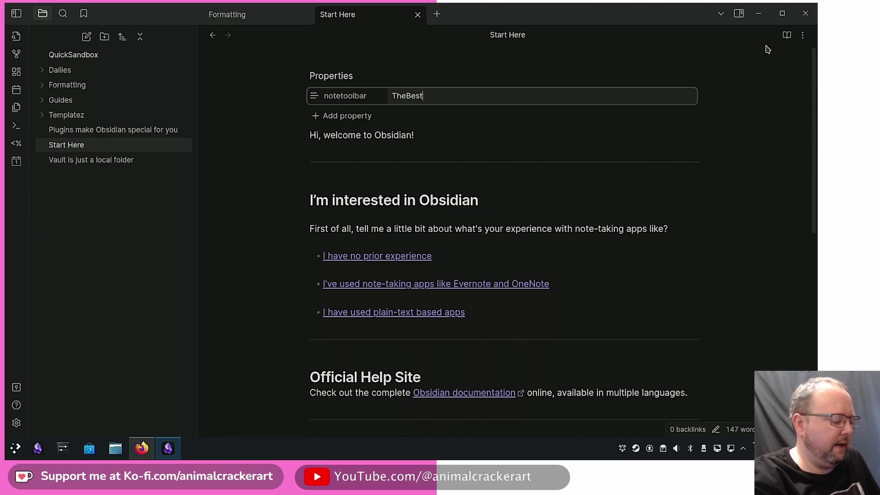
type("Toolbar")
key("Return")
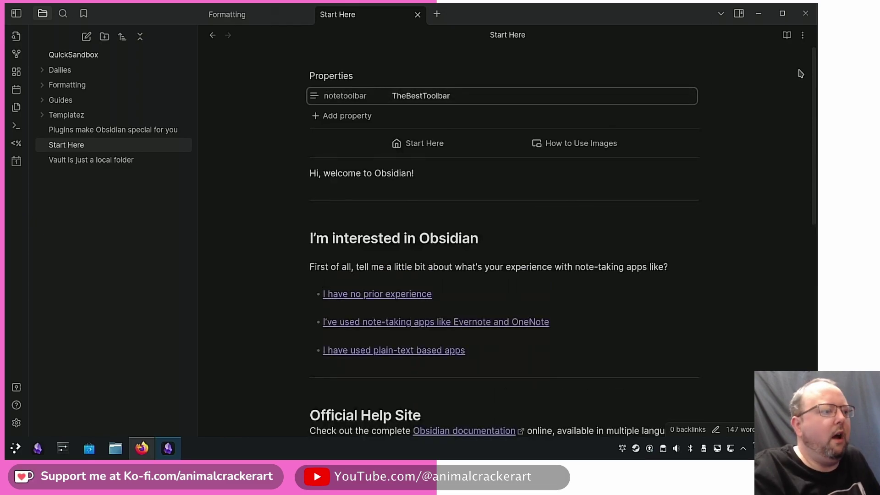
Test the toolbar's How to Use Images button and return to the Start Here note
left_click(593, 143)
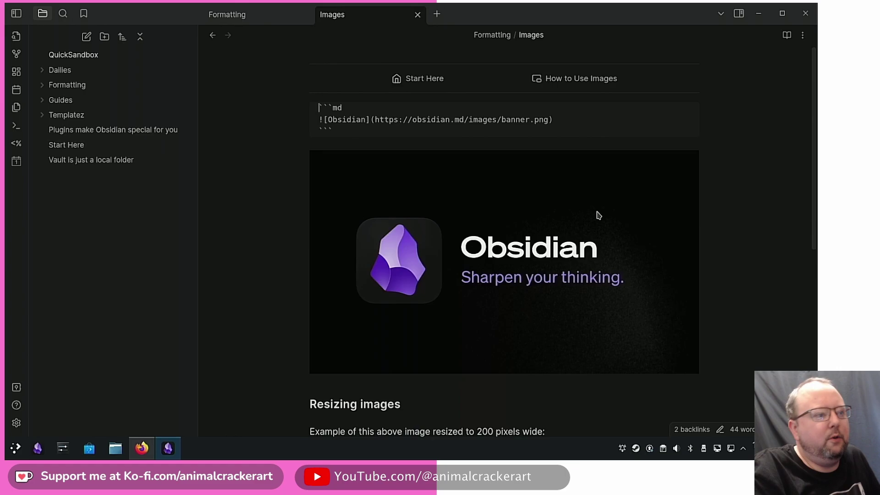
left_click(415, 83)
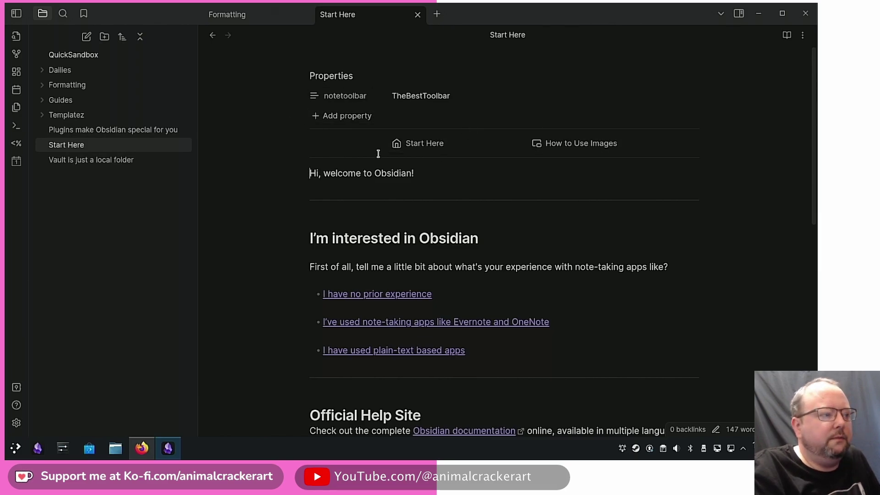
Switch the Start Here note to Source mode from the more-options menu
left_click(802, 35)
left_click(736, 81)
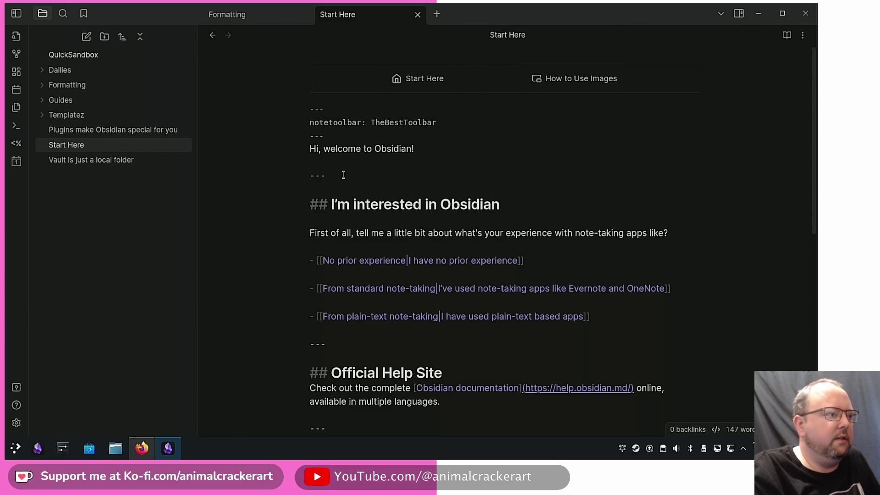
mouse_move(416, 136)
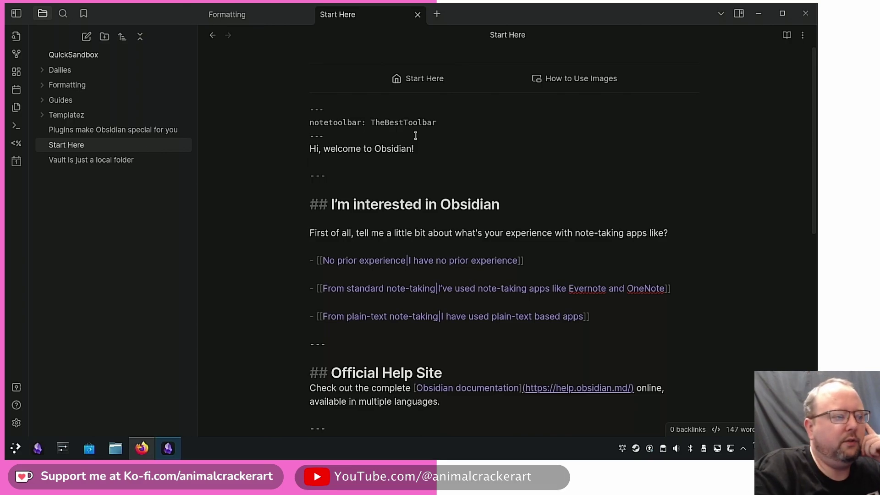
scroll(714, 153, "down", 5)
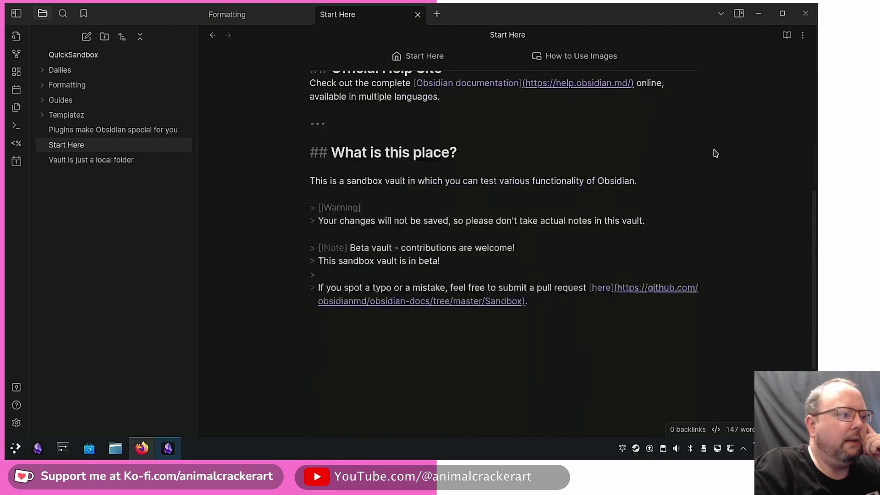
scroll(714, 153, "down", 3)
scroll(714, 152, "up", 8)
scroll(714, 153, "up", 1)
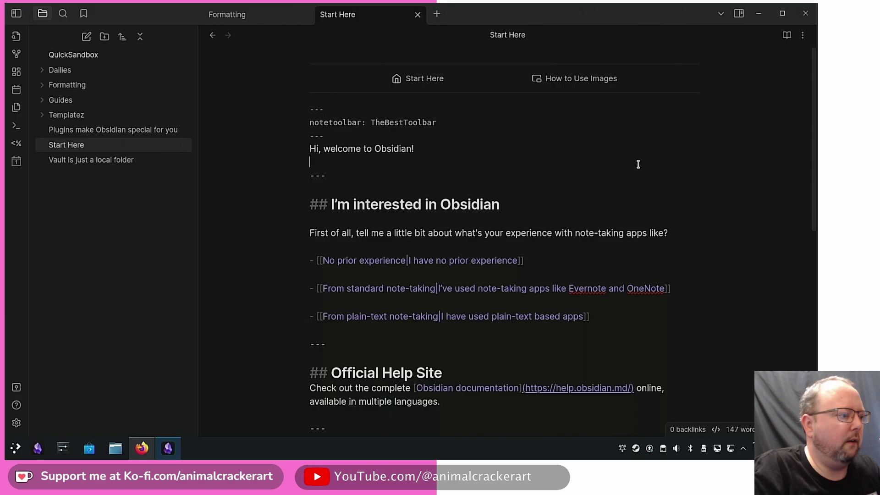
Keep the item's File link type and add a new toolbar item using a command search
key("Escape")
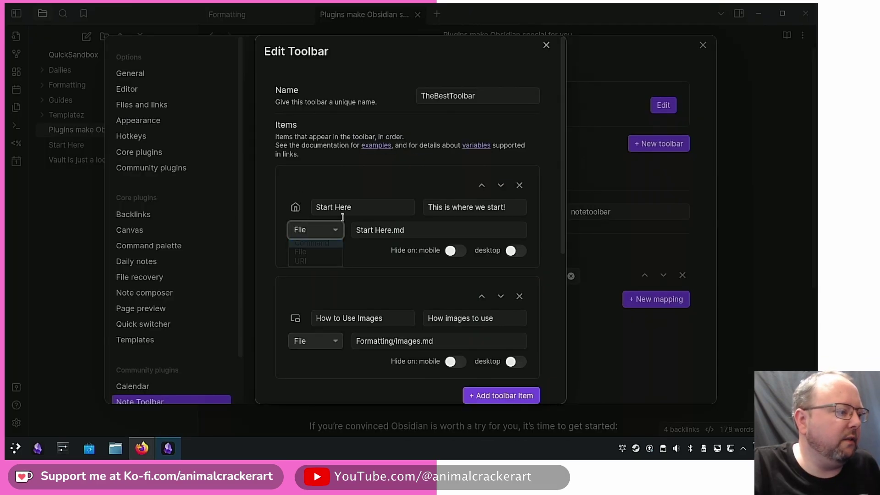
scroll(391, 253, "down", 2)
left_click(500, 243)
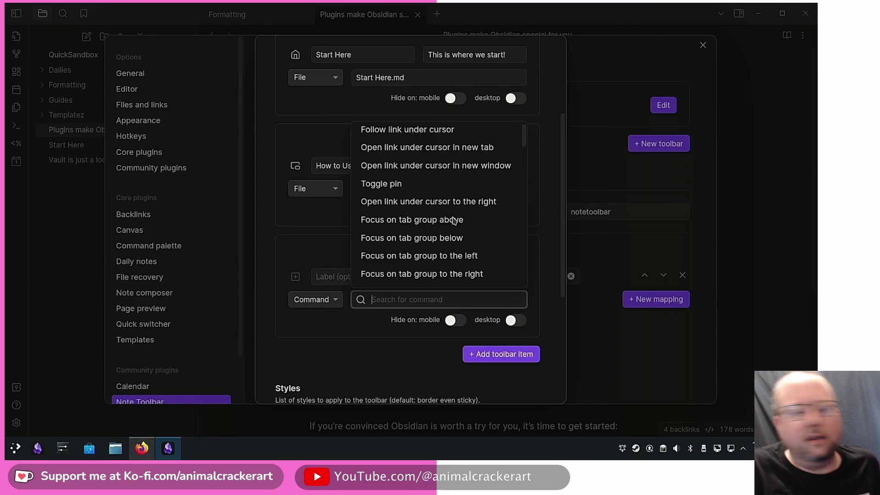
type("LIGHT OR DARK???!!!!")
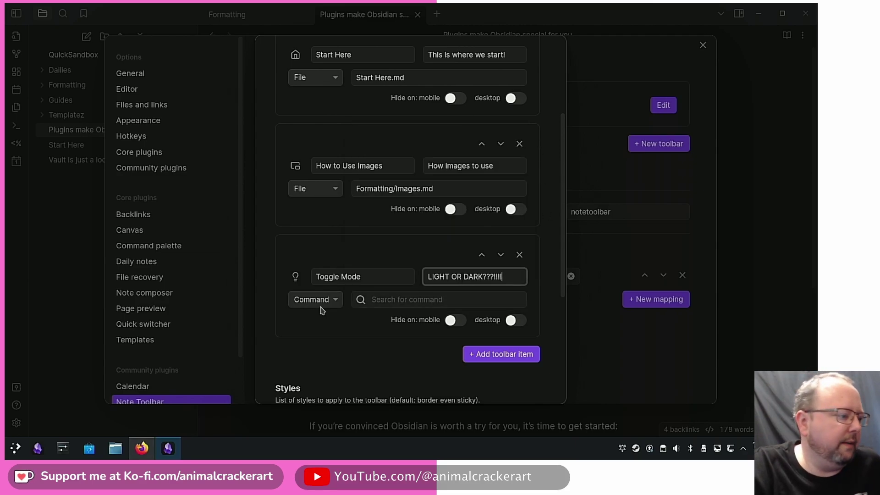
left_click(395, 297)
type("togg")
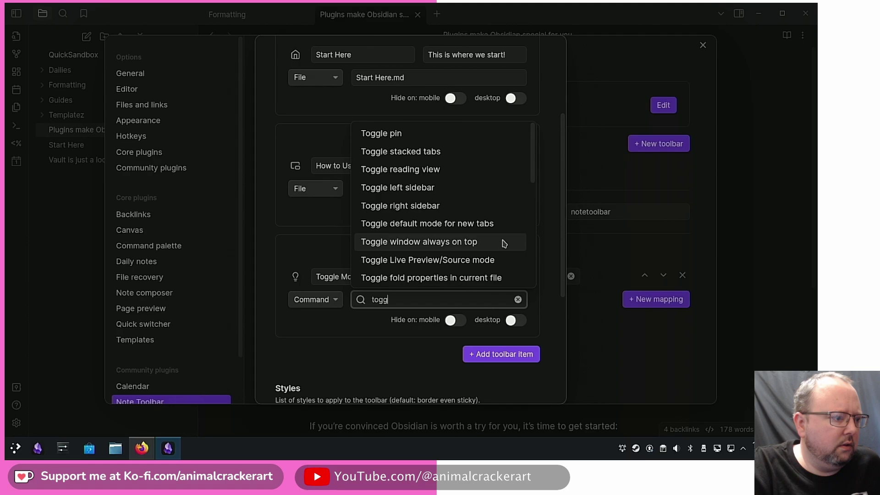
scroll(500, 242, "down", 1)
scroll(501, 242, "down", 1)
scroll(499, 241, "down", 2)
scroll(499, 241, "down", 3)
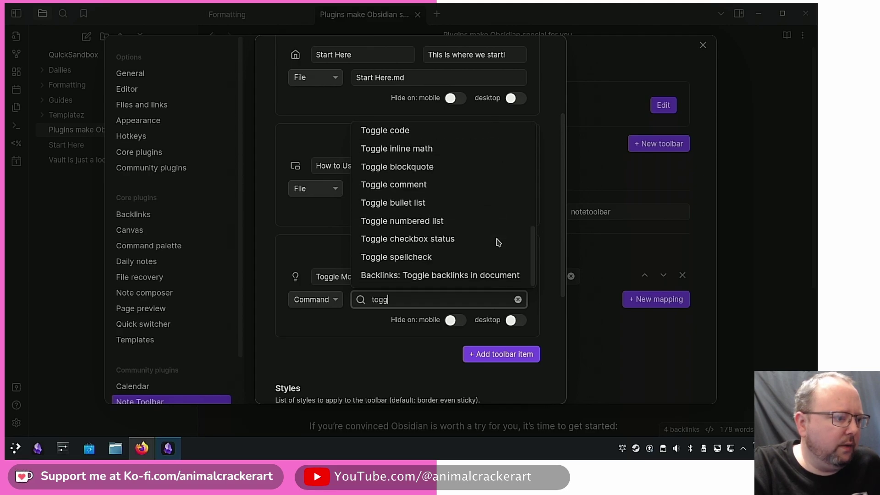
scroll(498, 243, "up", 2)
scroll(498, 242, "up", 5)
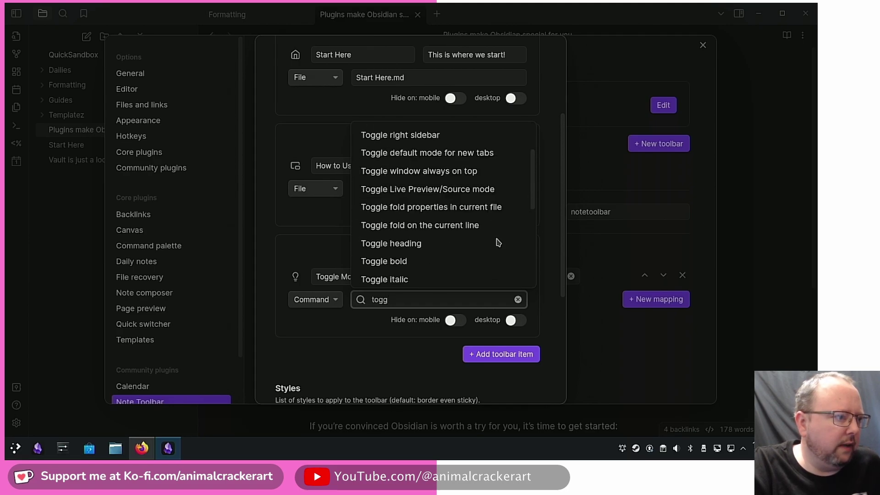
type("le")
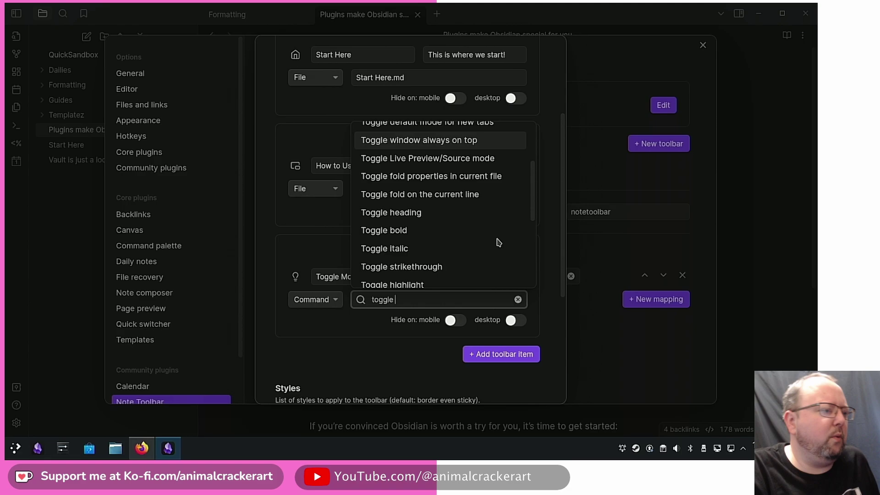
scroll(498, 242, "down", 3)
scroll(498, 242, "down", 2)
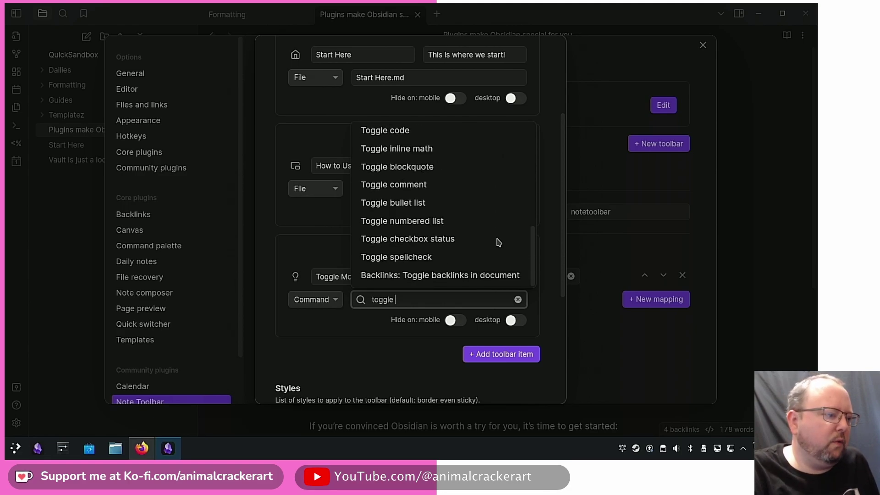
Assign the Use light mode command and add a Light Dark item running Use dark mode
key("ctrl+a")
type("light")
left_click(406, 323)
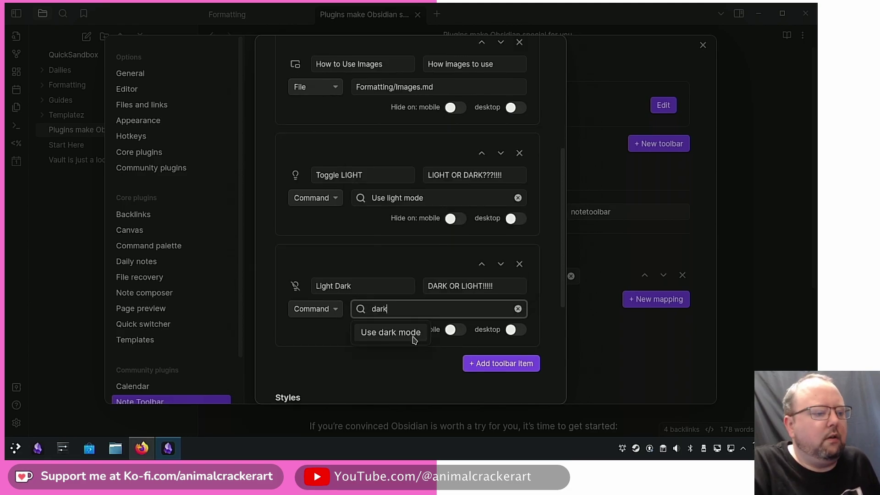
left_click(412, 335)
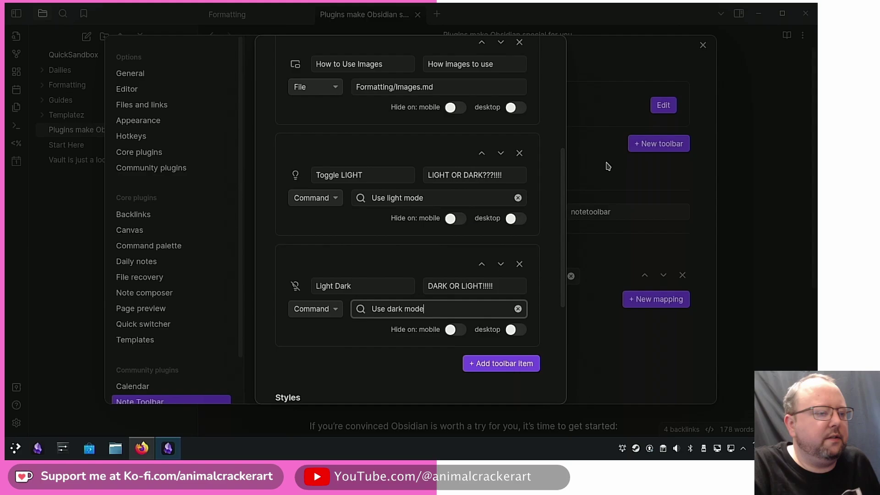
scroll(551, 206, "down", 3)
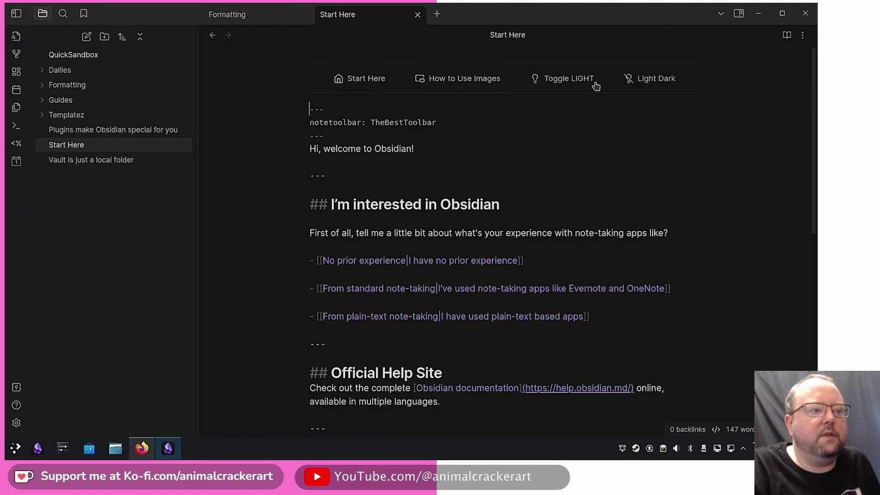
Toggle between light and dark themes with the Toggle LIGHT and Light Dark buttons, ending dark
left_click(577, 79)
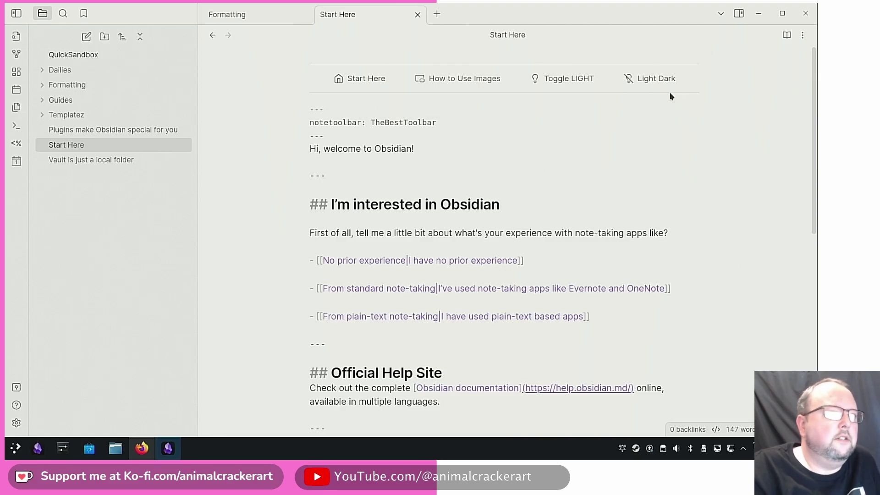
left_click(657, 79)
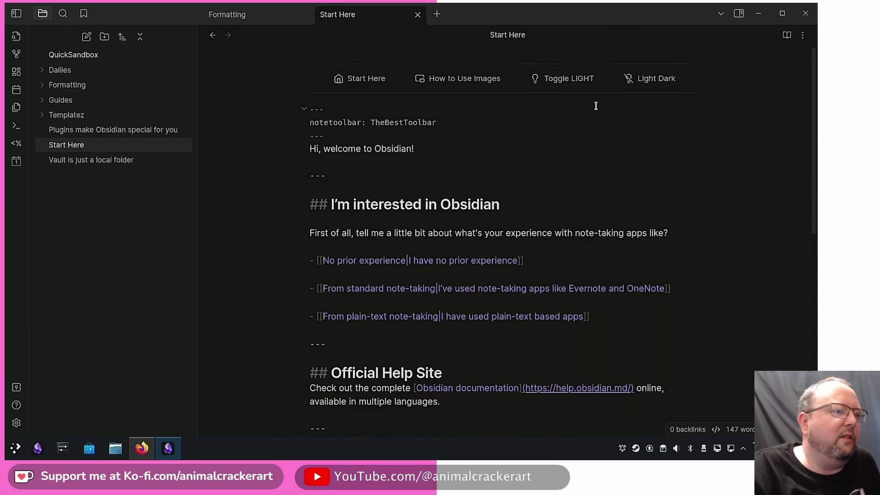
left_click(545, 82)
left_click(671, 88)
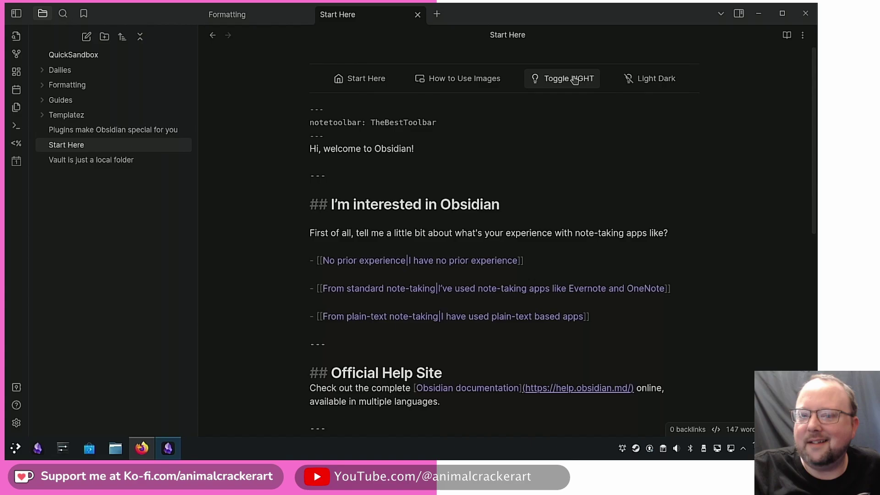
left_click(649, 81)
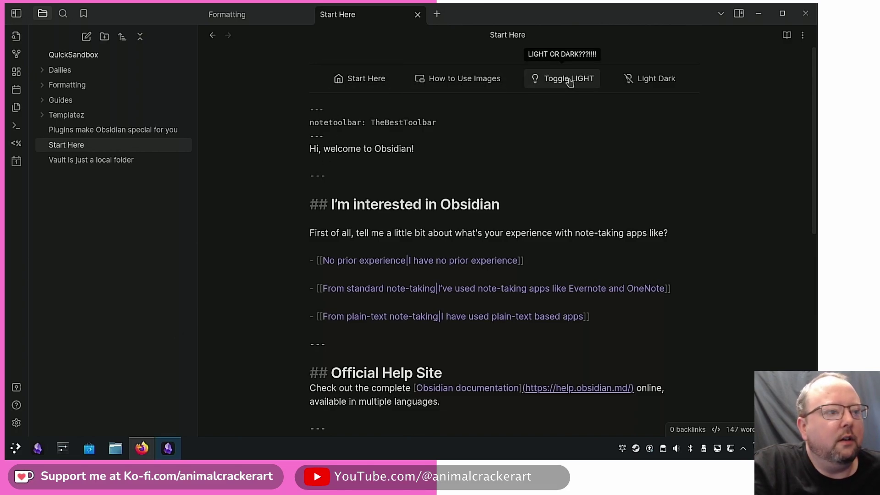
Reopen the Note Toolbar settings to reach TheBestToolbar's Styles section
left_click(16, 425)
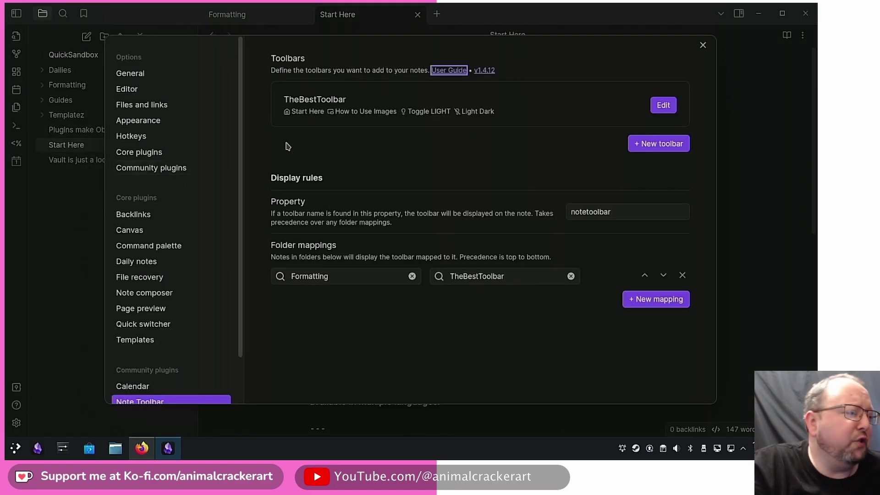
left_click(704, 44)
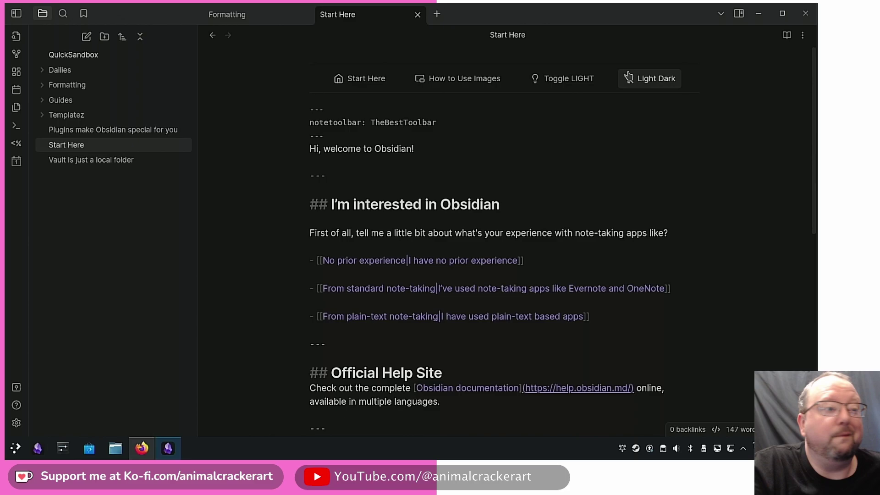
left_click(16, 423)
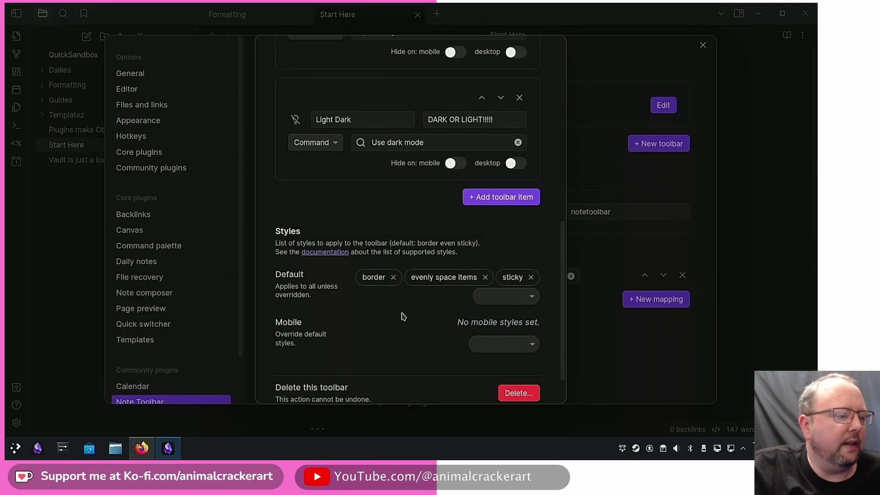
Remove the evenly space items and border styles, leaving TheBestToolbar with only sticky
left_click(485, 277)
key("Escape")
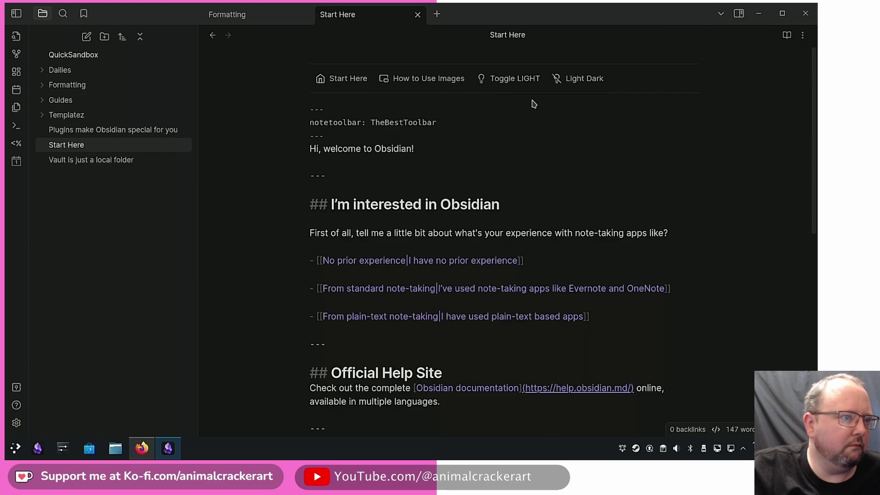
left_click(11, 426)
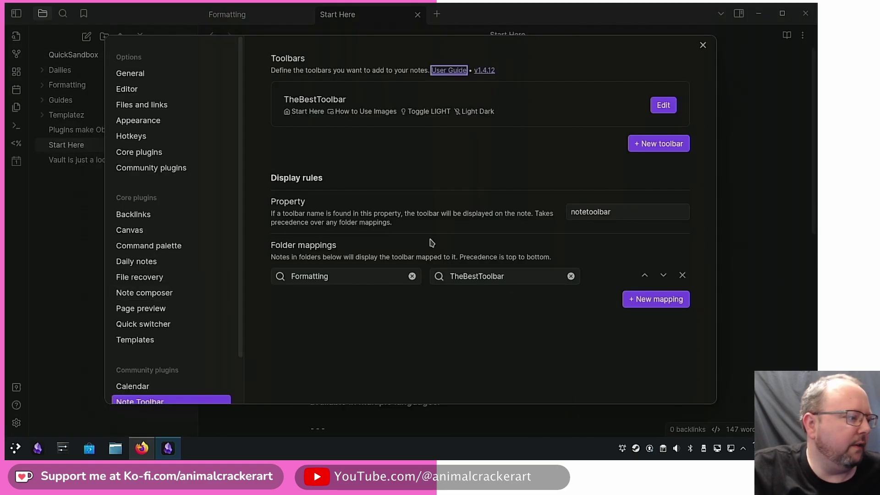
left_click(663, 104)
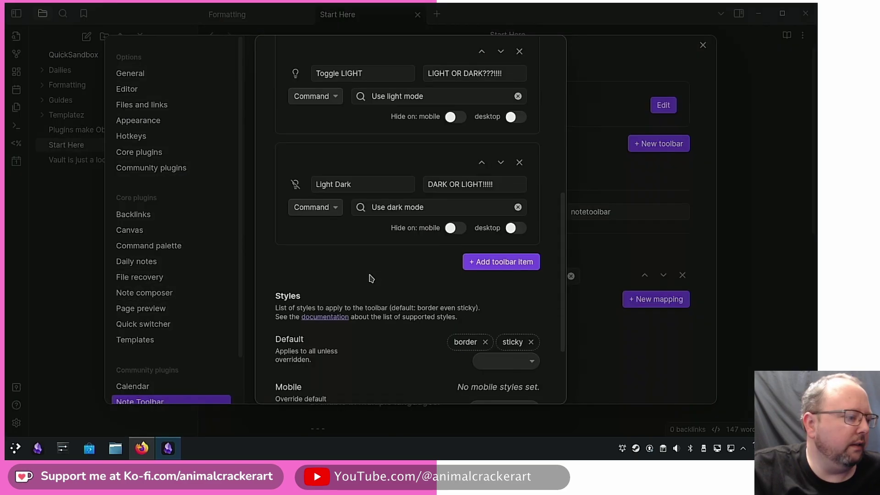
scroll(367, 283, "down", 5)
left_click(484, 226)
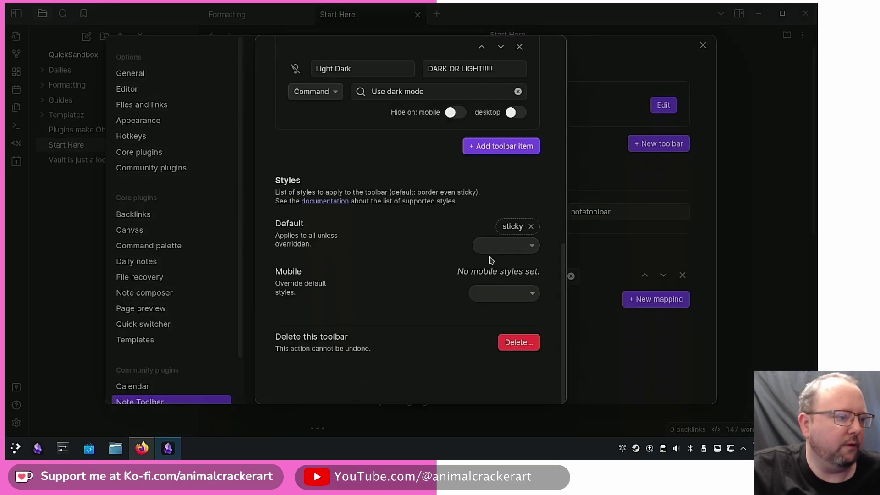
left_click(617, 86)
left_click(703, 47)
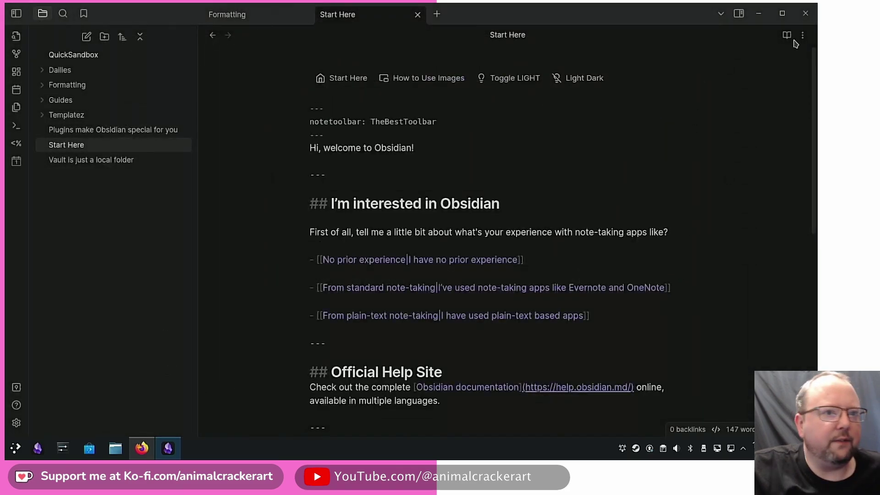
Switch the Start Here note to Live Preview from the more-options menu
left_click(802, 36)
left_click(732, 80)
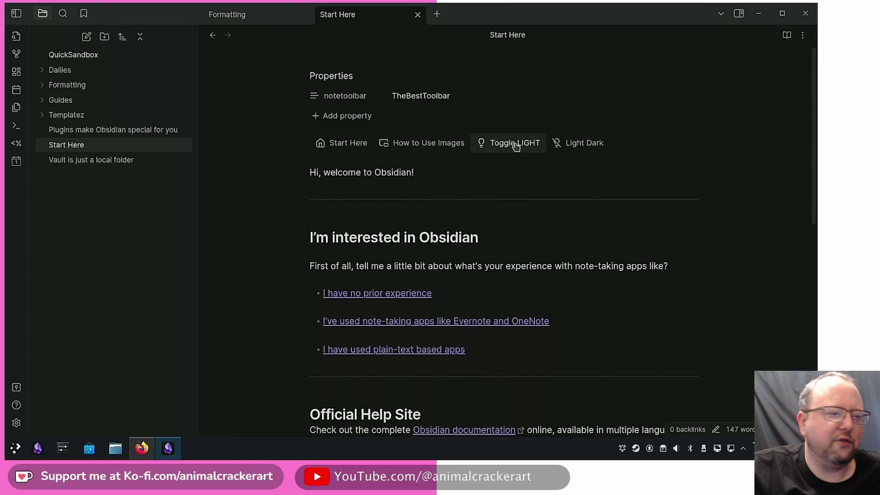
Change the toolbar's second item to run a command and return to the note
left_click(16, 423)
scroll(494, 177, "up", 3)
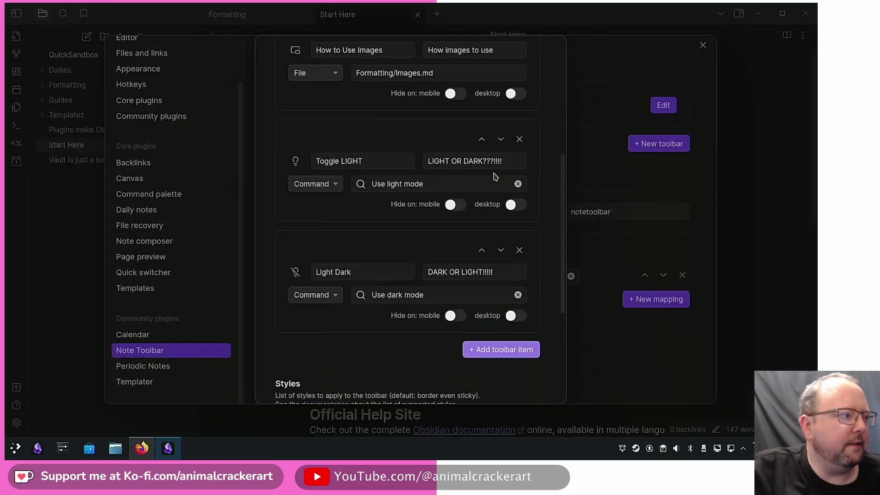
scroll(493, 177, "up", 2)
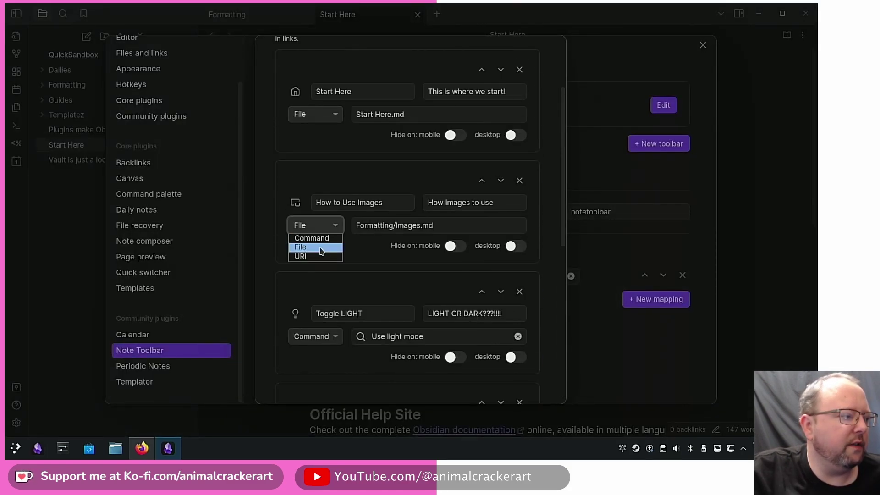
left_click(312, 238)
left_click(444, 225)
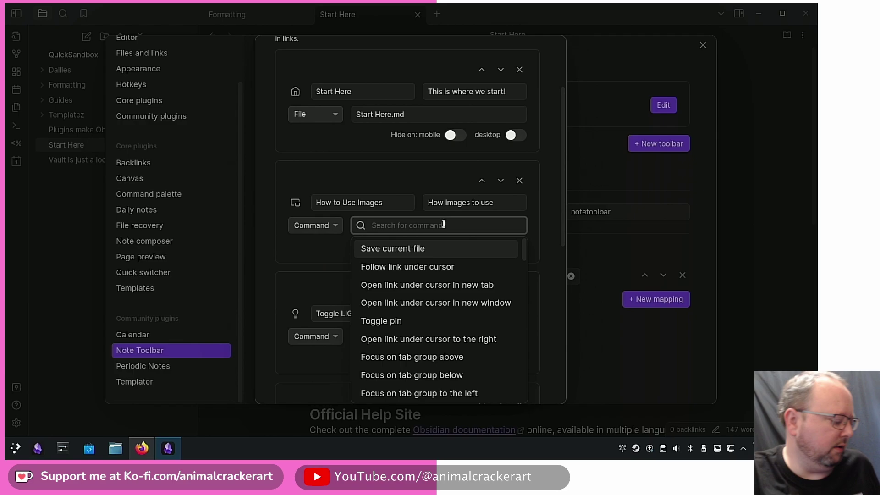
key("Escape")
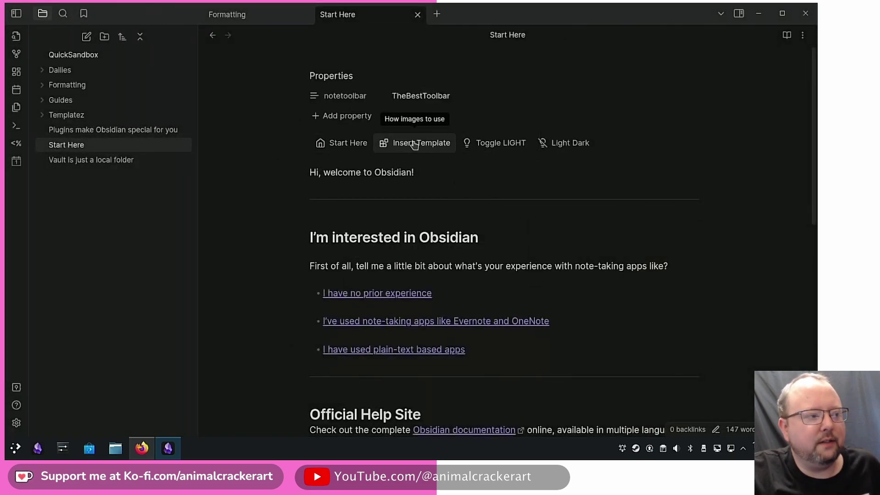
Try the theme buttons, then insert the SALUTATIONS! Wowy! template via the Insert Template item
left_click(456, 152)
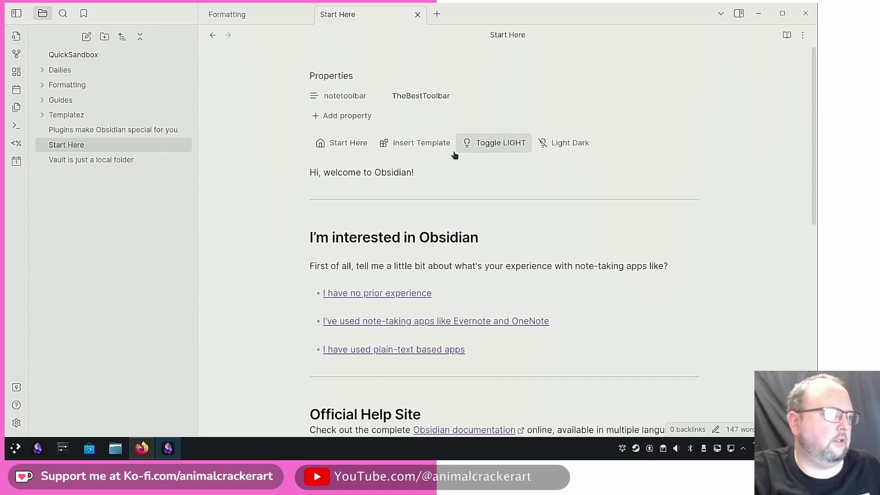
left_click(559, 147)
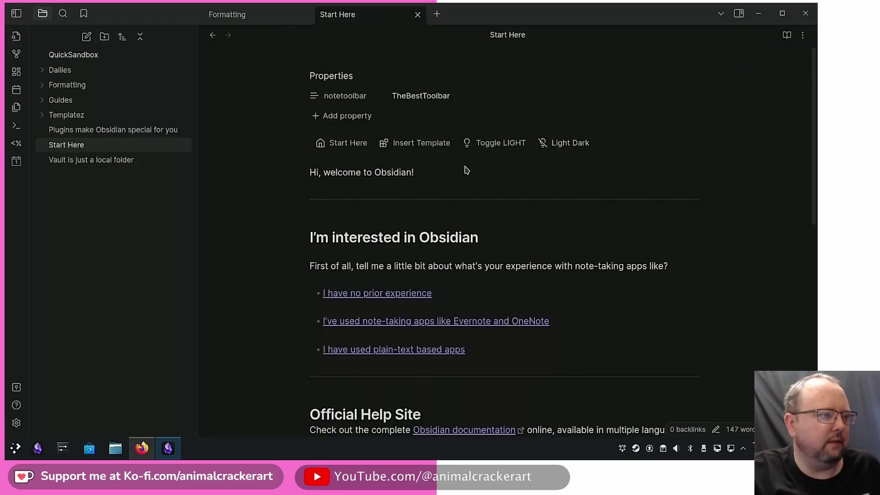
left_click(421, 142)
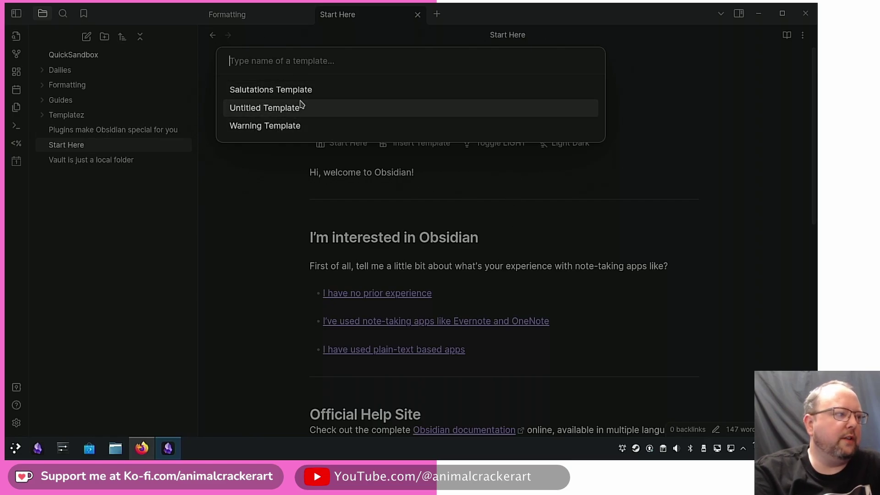
left_click(259, 95)
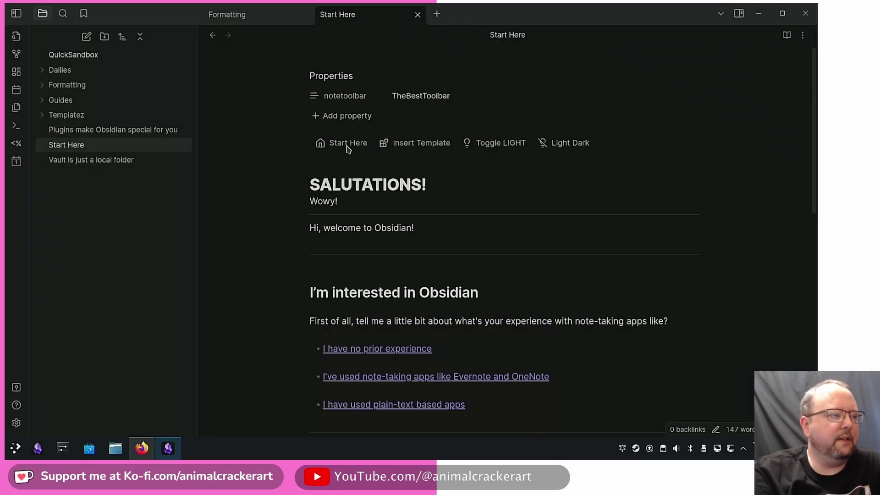
scroll(625, 191, "down", 3)
scroll(625, 191, "down", 5)
scroll(625, 197, "up", 10)
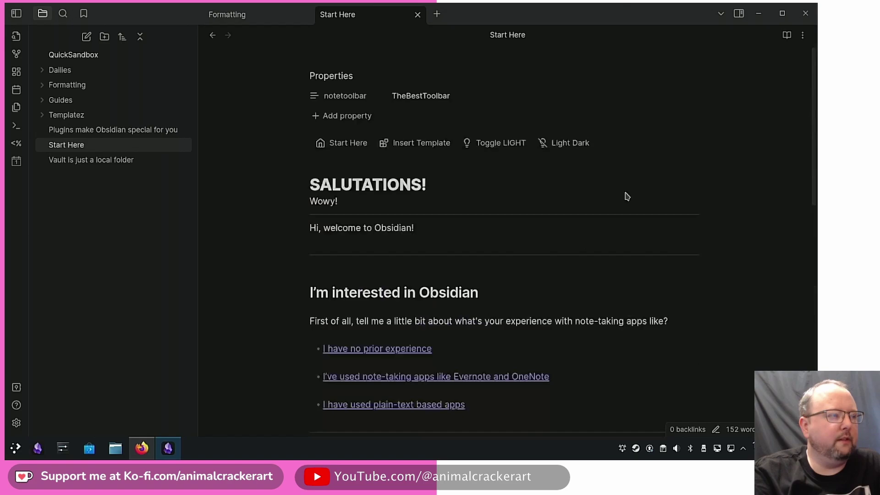
left_click_drag(465, 182, 304, 183)
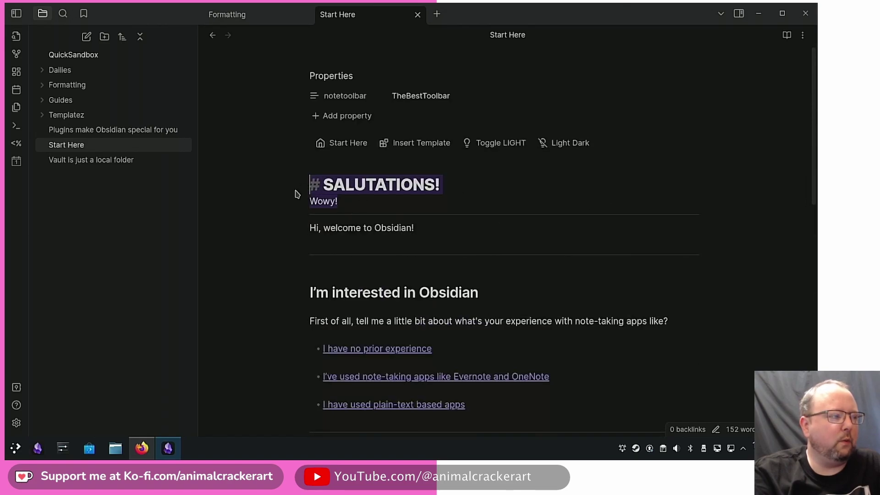
left_click(510, 197)
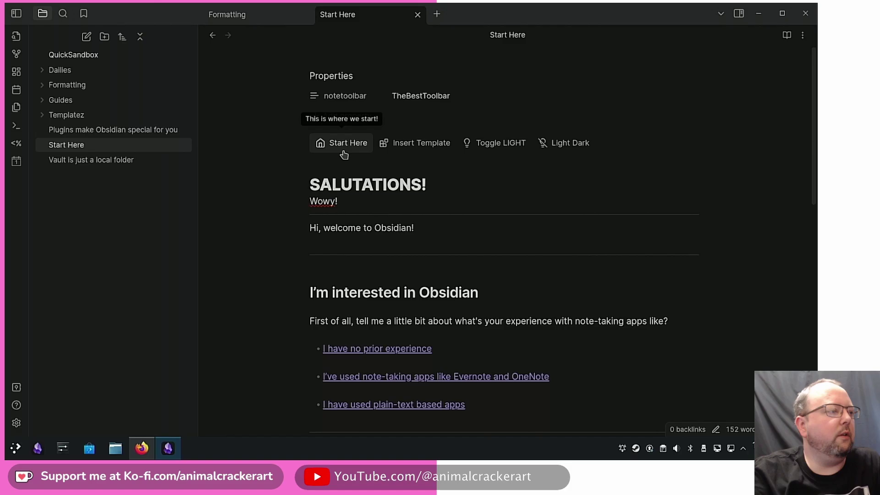
scroll(242, 141, "down", 1)
Open the Lists note inside the Formatting folder
left_click(81, 90)
left_click(41, 88)
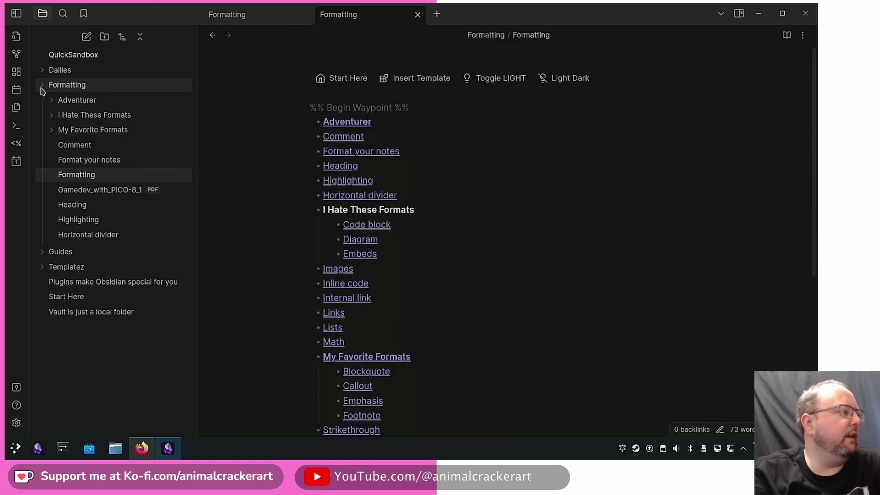
left_click(82, 281)
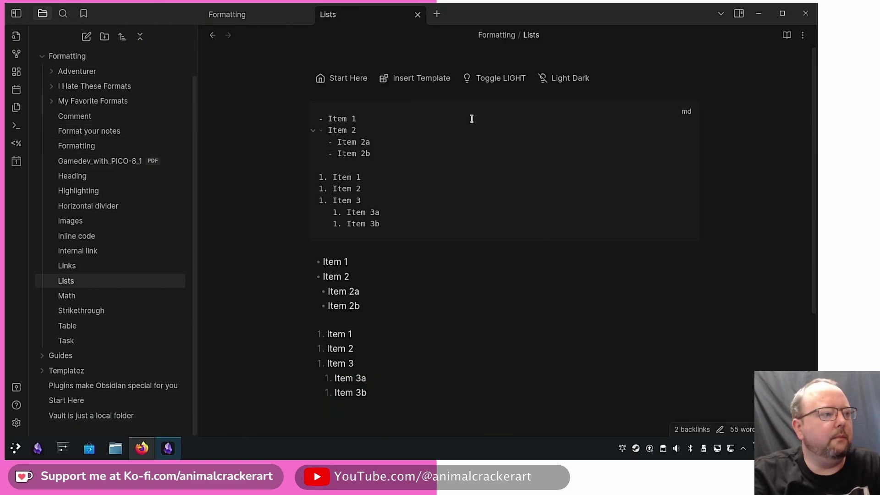
Insert the Untitled Template and the Warning Template's ALERT callout into Lists
left_click(415, 78)
left_click(285, 114)
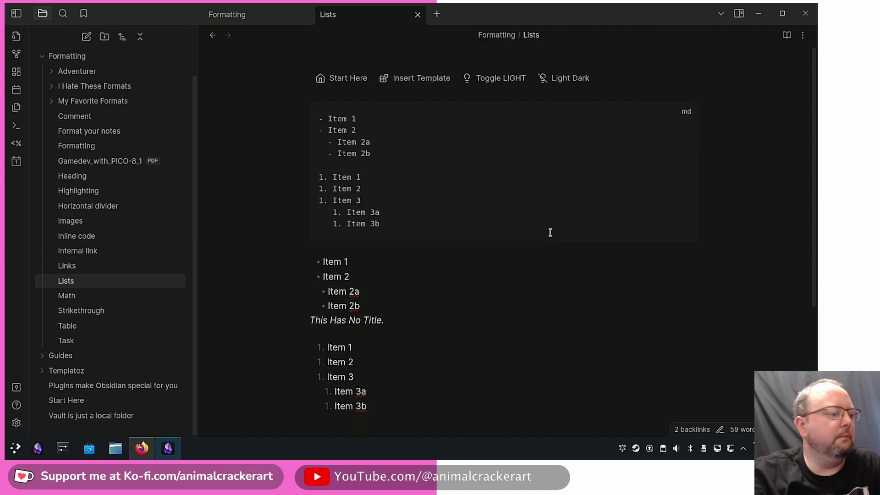
scroll(564, 302, "down", 1)
left_click(420, 58)
left_click(282, 125)
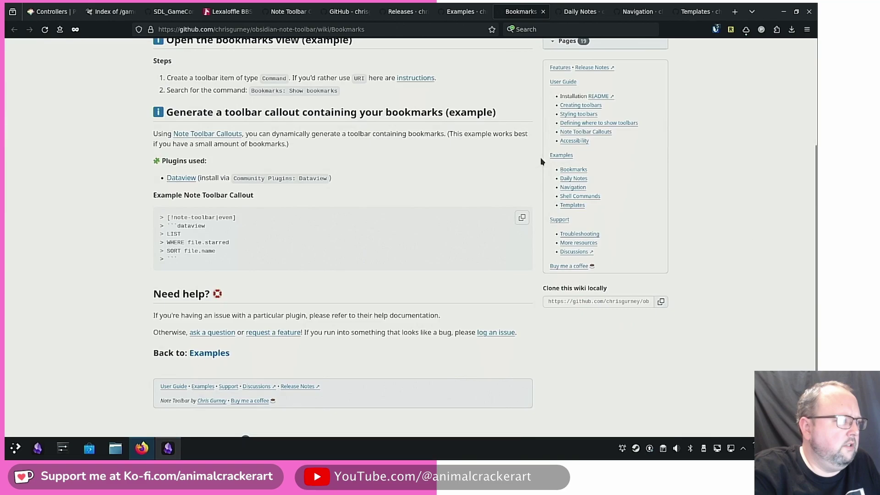
Read the wiki's bookmarks toolbar callout example and menu item syntax, then return to Obsidian
left_click_drag(208, 113, 489, 111)
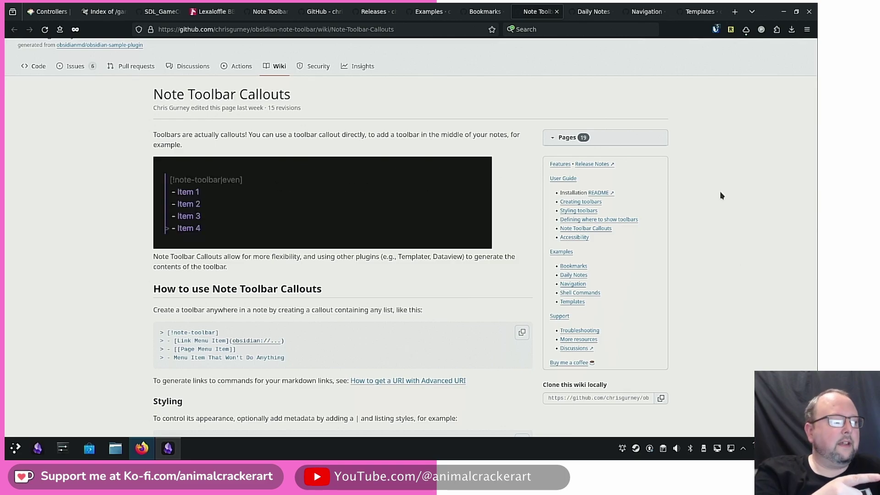
scroll(166, 141, "down", 5)
left_click_drag(160, 138, 258, 173)
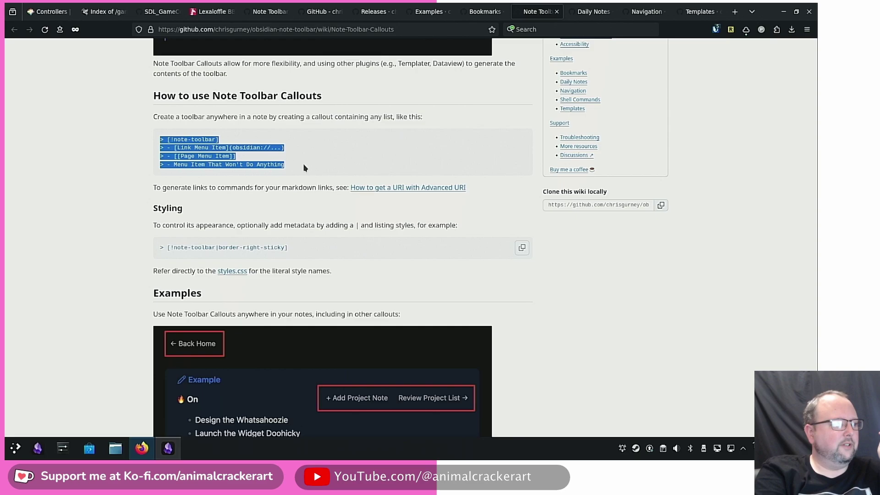
left_click(312, 149)
scroll(314, 166, "up", 3)
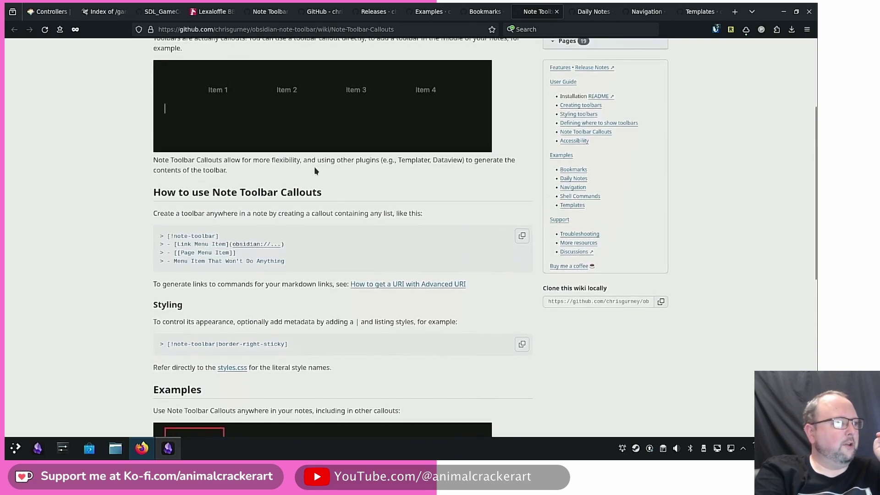
scroll(315, 167, "down", 4)
scroll(296, 167, "up", 2)
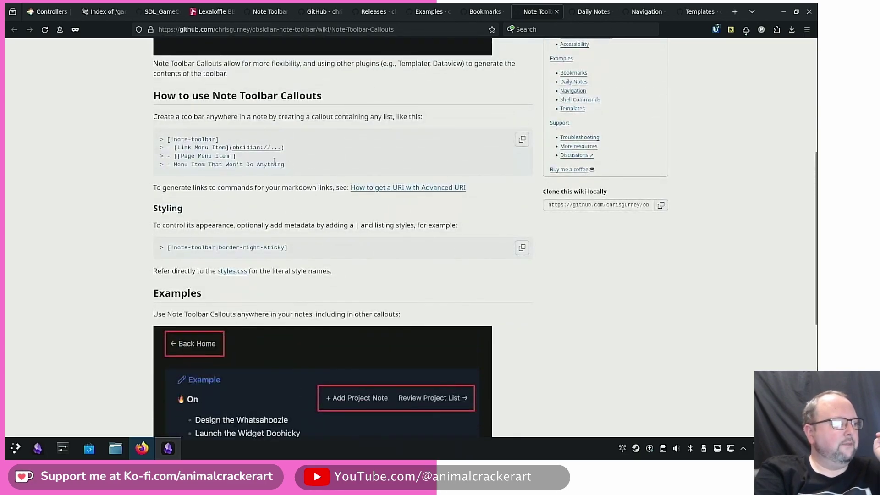
left_click_drag(285, 164, 172, 165)
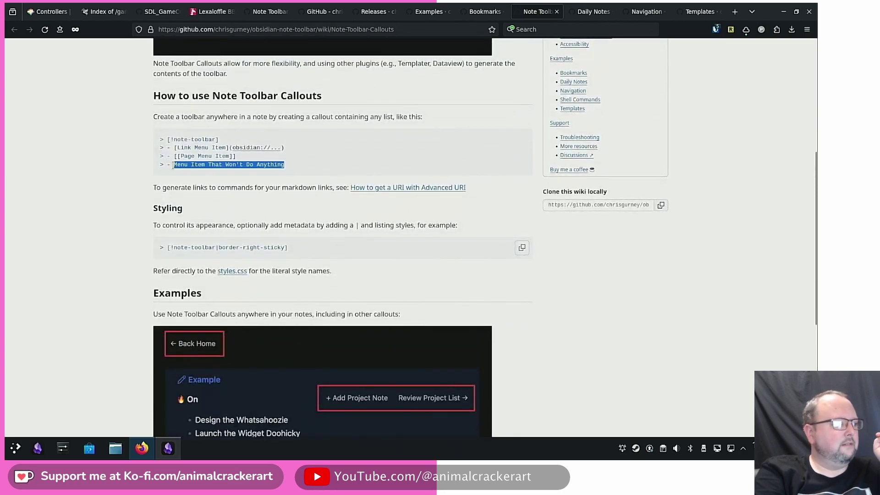
left_click(266, 166)
scroll(330, 200, "down", 3)
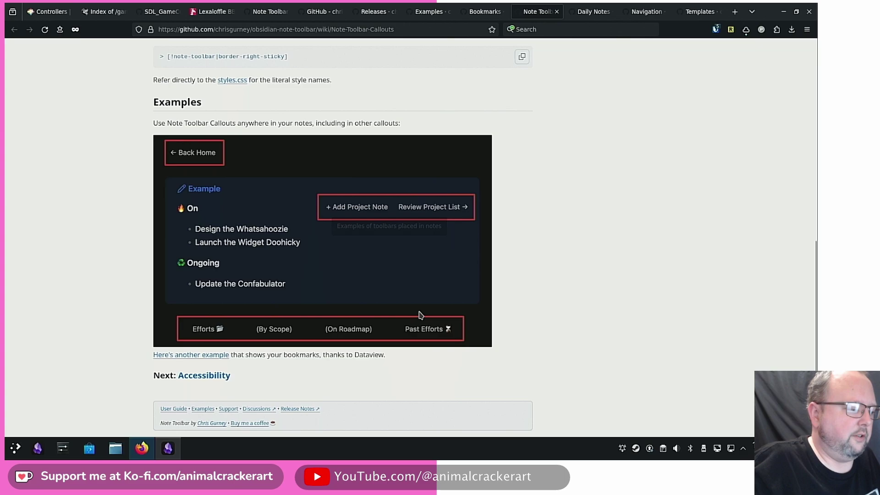
left_click(168, 448)
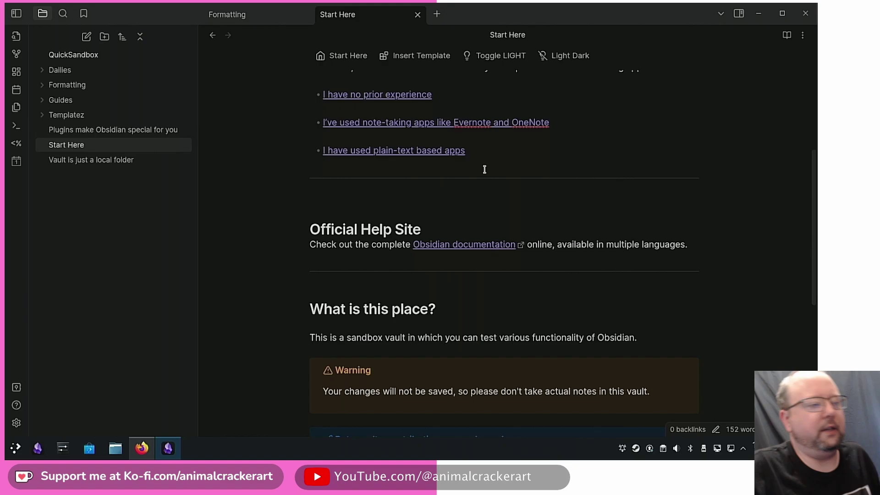
scroll(582, 205, "down", 3)
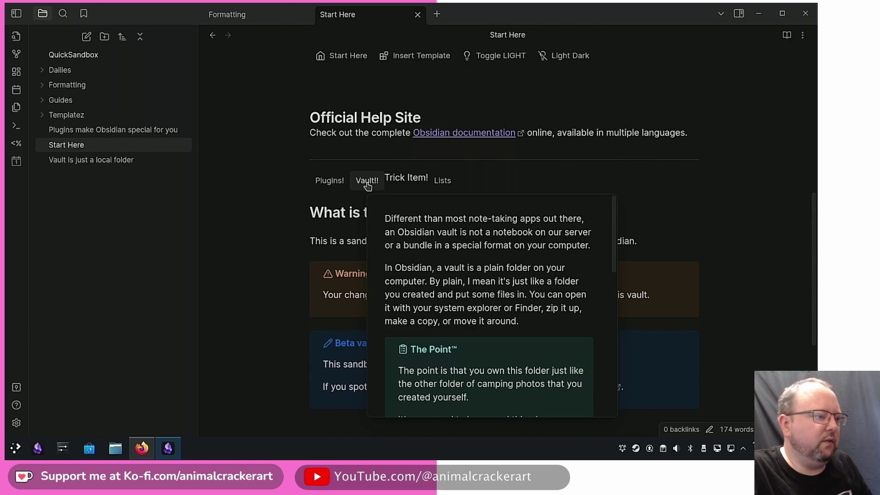
scroll(531, 299, "down", 3)
scroll(548, 299, "down", 5)
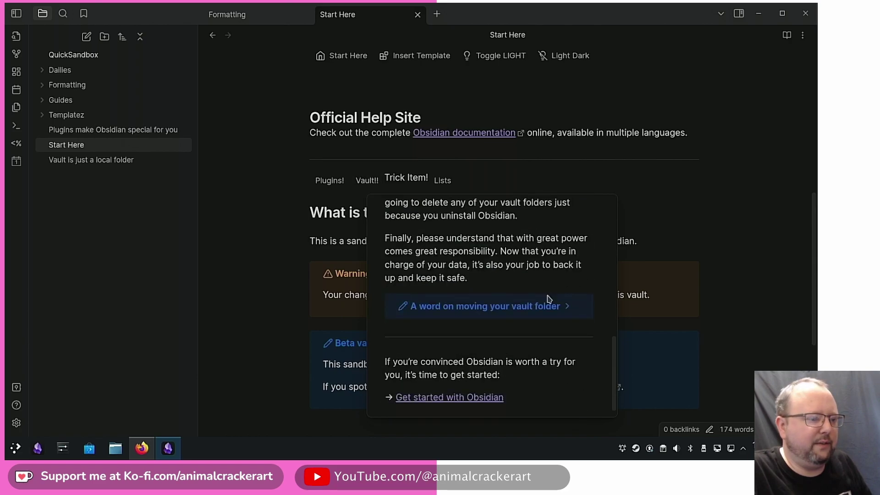
scroll(547, 299, "up", 3)
scroll(548, 299, "up", 3)
Reveal the toolbar callout's source in Start Here and switch to the browser's Bookmarks wiki tab
left_click(330, 181)
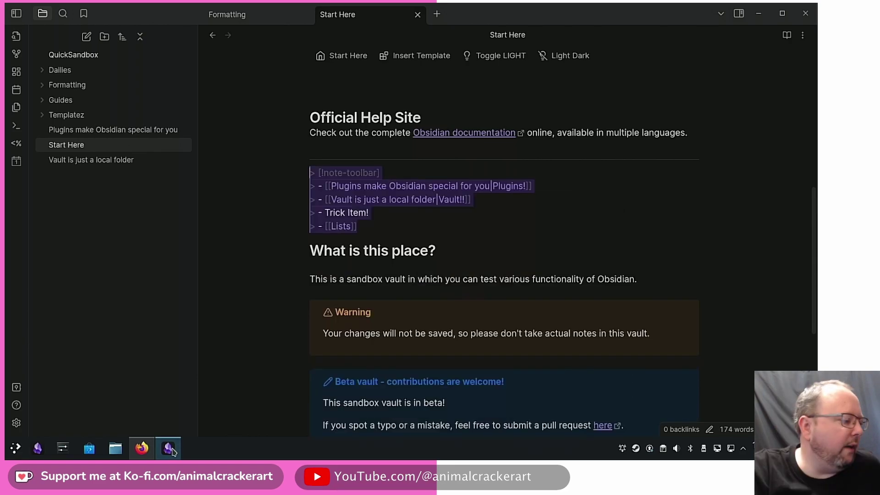
left_click(142, 449)
Copy the example note-toolbar callout code from the Bookmarks wiki page into Start Here
left_click(481, 11)
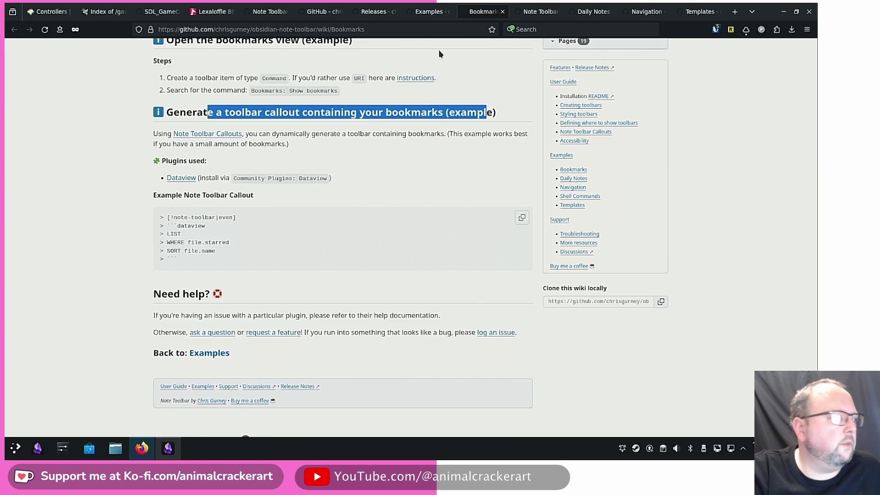
left_click_drag(169, 225, 228, 262)
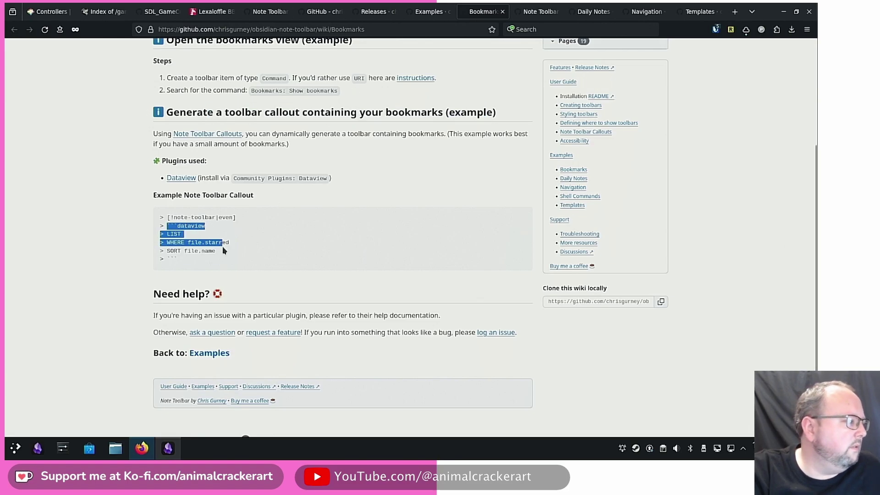
left_click(129, 255)
key("alt+Tab")
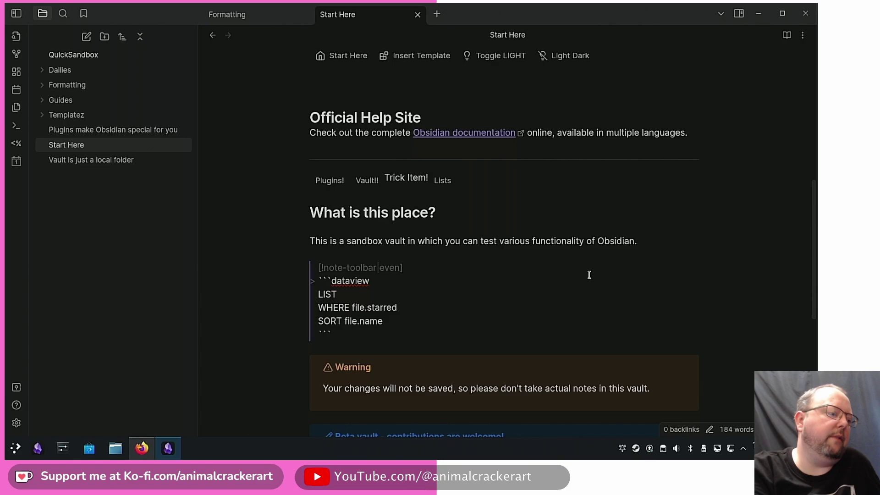
Return to the Start Here note and select every line of the pasted callout
left_click(142, 448)
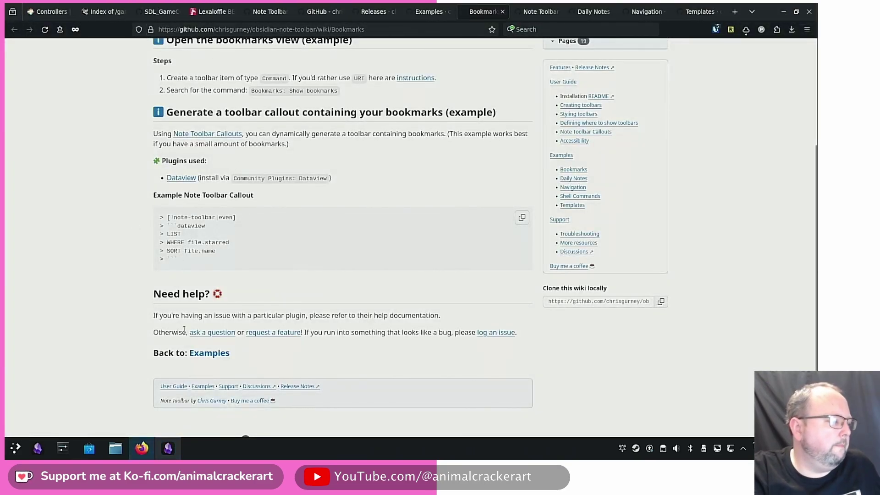
left_click(168, 448)
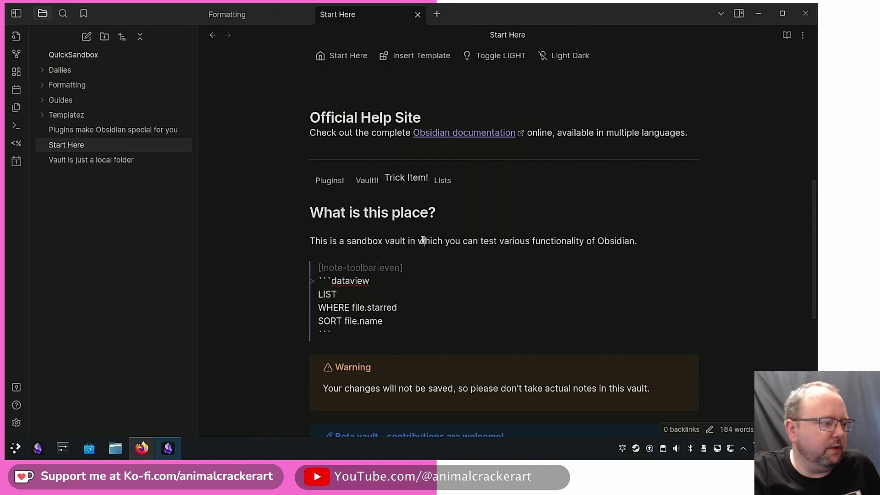
left_click(605, 291)
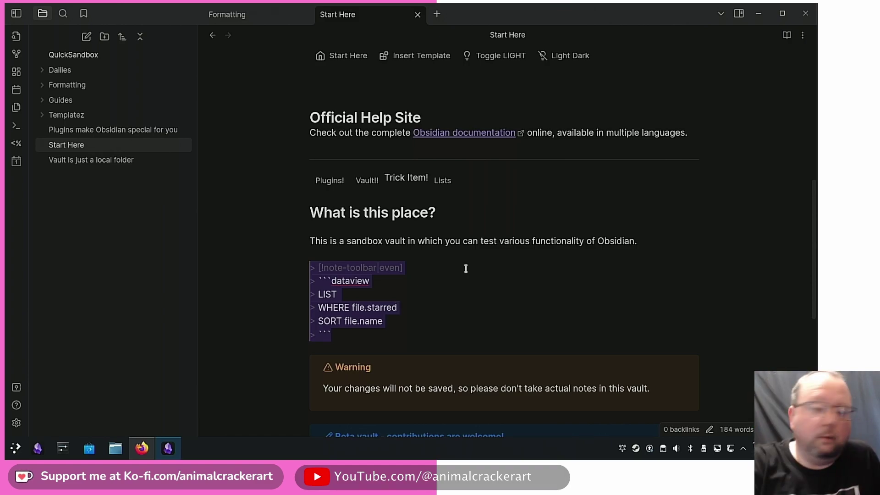
Let the callout render and check the Bookmarks pane before returning to the file tree
left_click(480, 240)
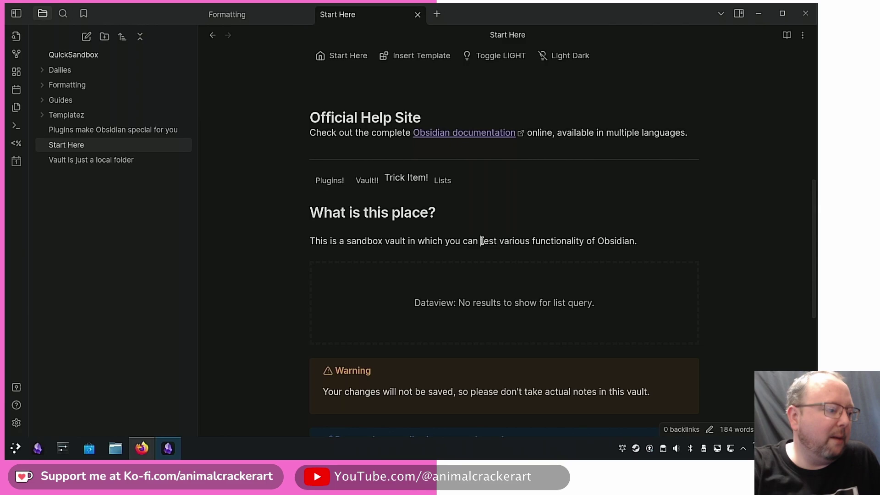
left_click(83, 14)
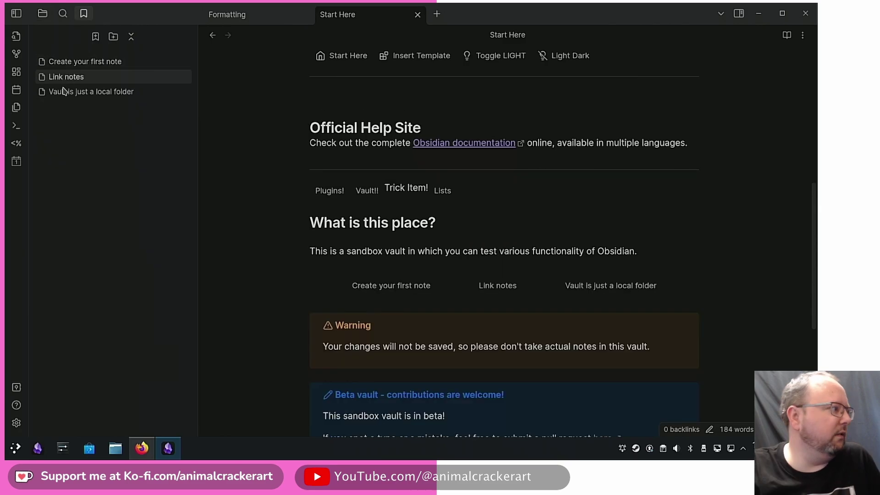
left_click(38, 14)
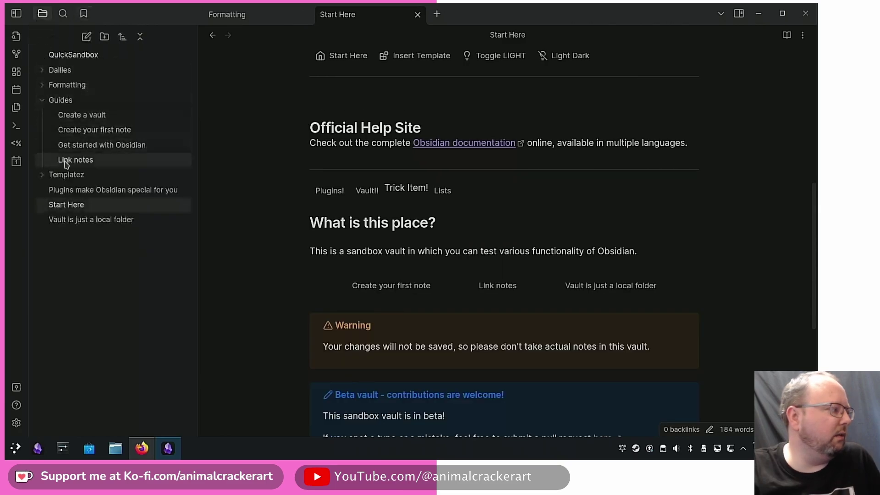
Bookmark the Dailies/2024-04-10 note so the toolbar callout lists it too
left_click(50, 71)
right_click(68, 100)
left_click(118, 192)
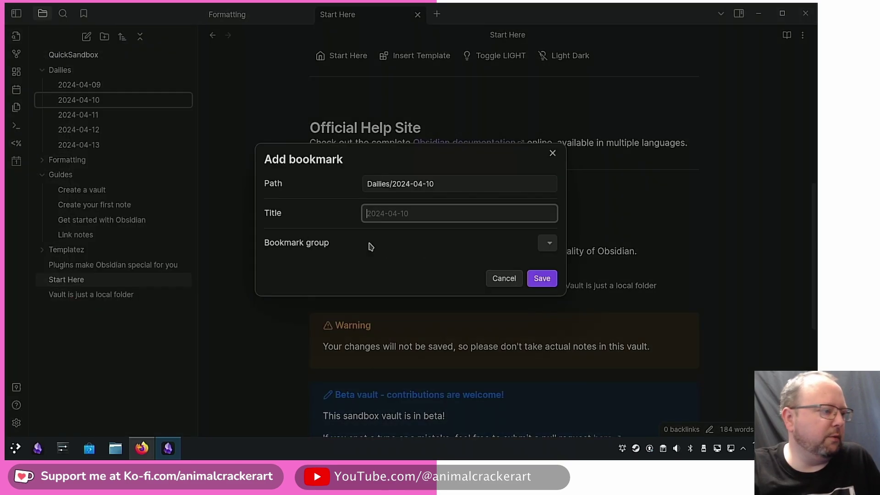
left_click(542, 279)
scroll(576, 197, "down", 2)
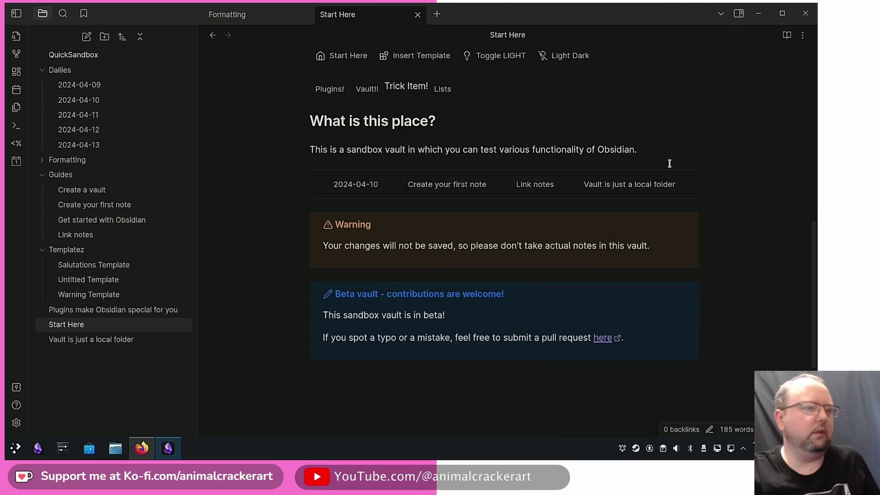
Give the callout header even and borders styles, checking the Note Toolbar default styles list
left_click(624, 145)
left_click(410, 176)
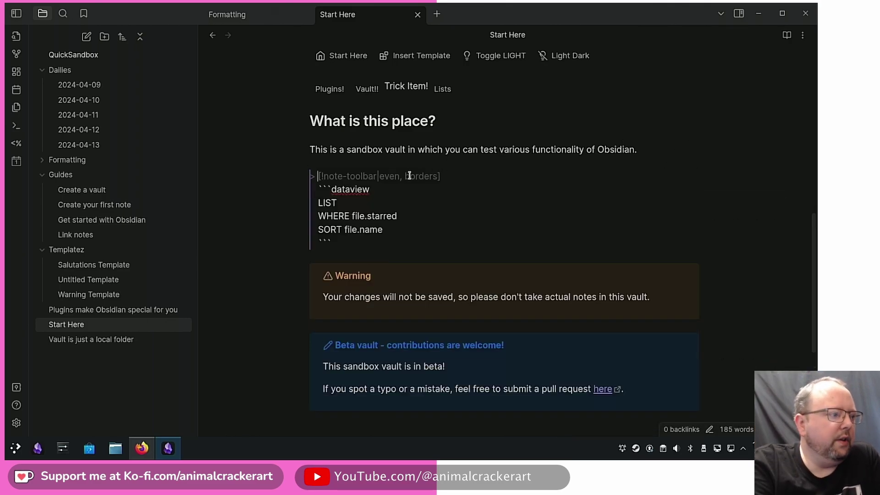
left_click(15, 424)
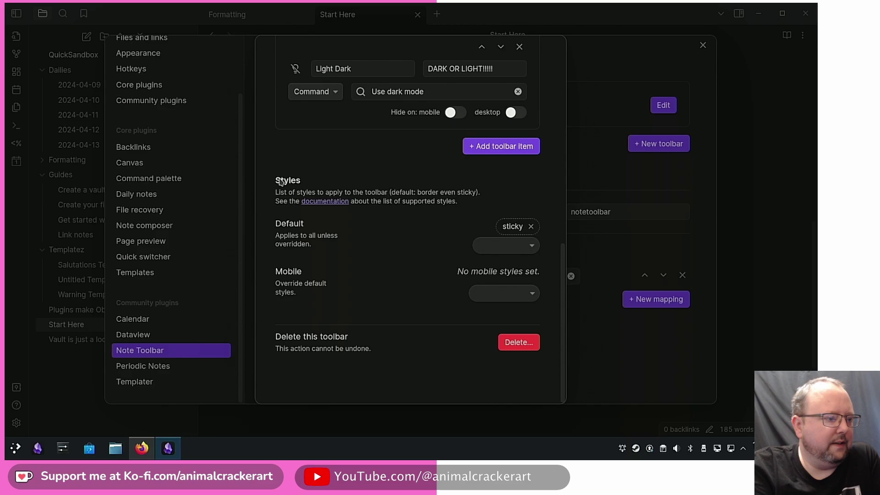
left_click(510, 246)
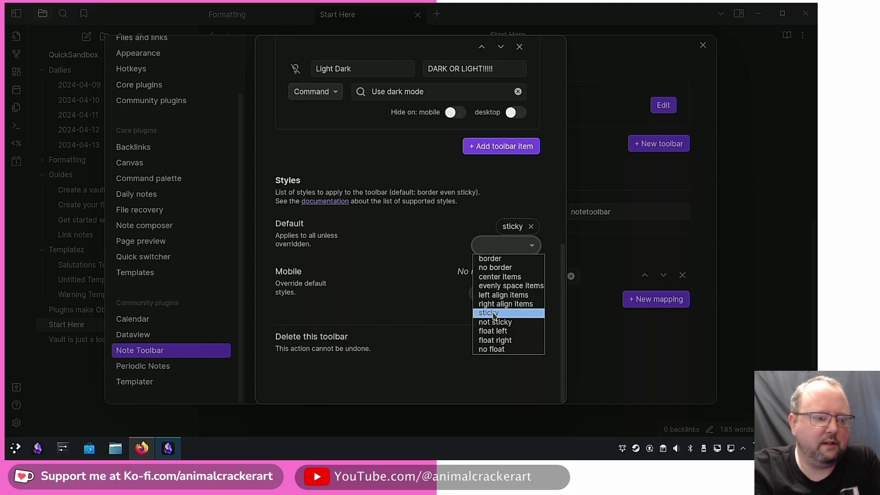
key("Escape")
key("Escape")
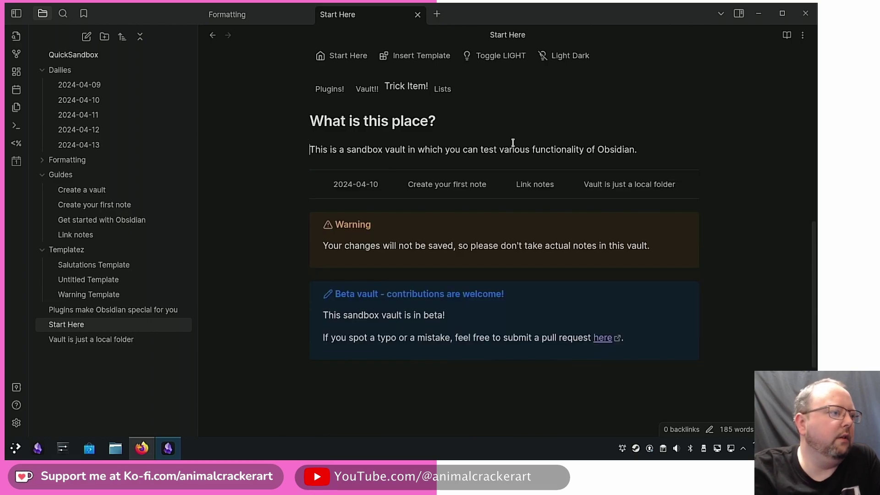
Add the sticky style to the bookmarks callout header and let it render again
key("Down")
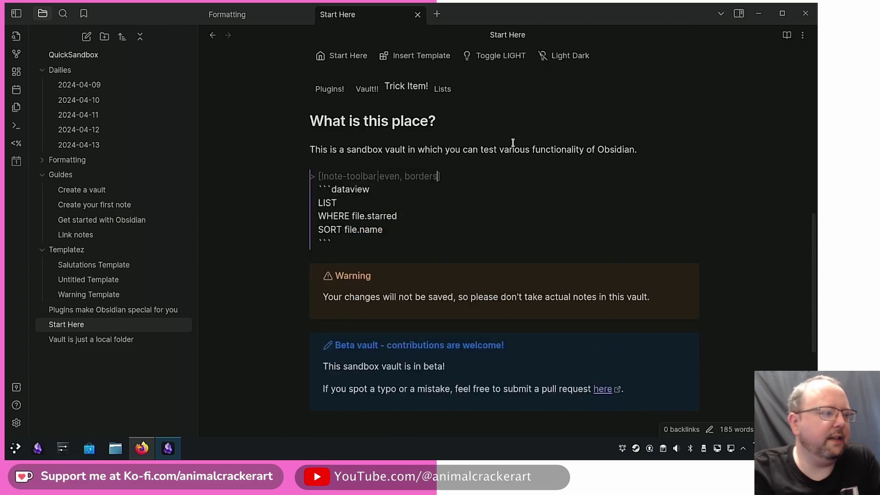
type(", sticky")
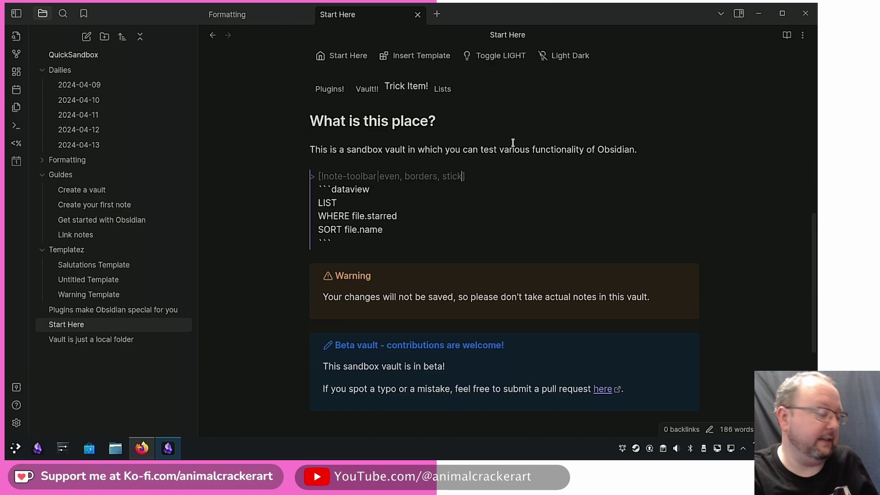
key("Up")
key("Up")
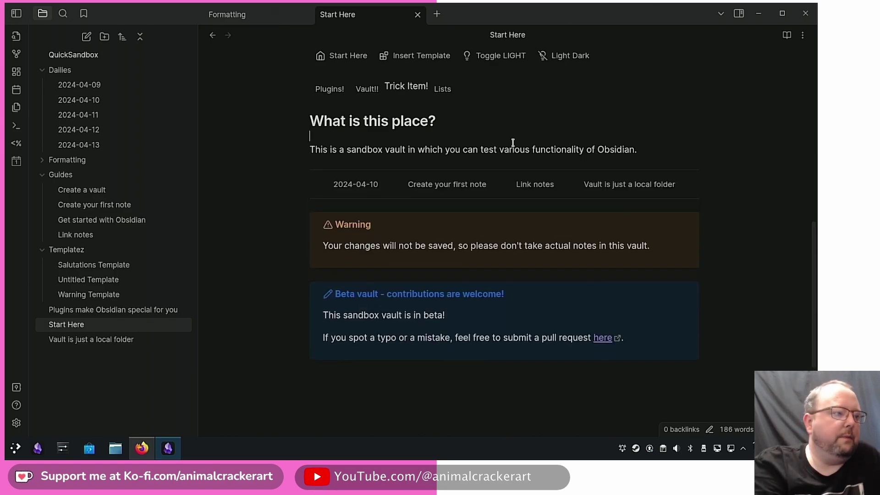
scroll(627, 152, "up", 5)
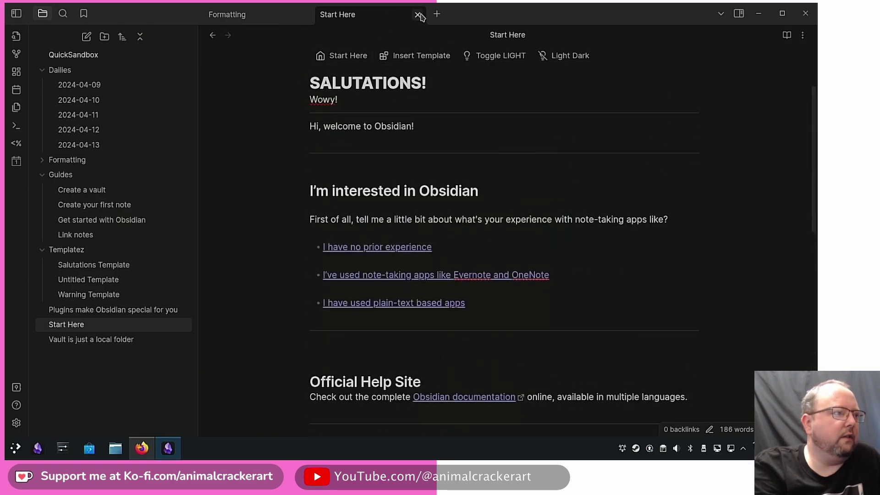
Close the Start Here note and reopen it from the file explorer
left_click_drag(419, 15, 418, 15)
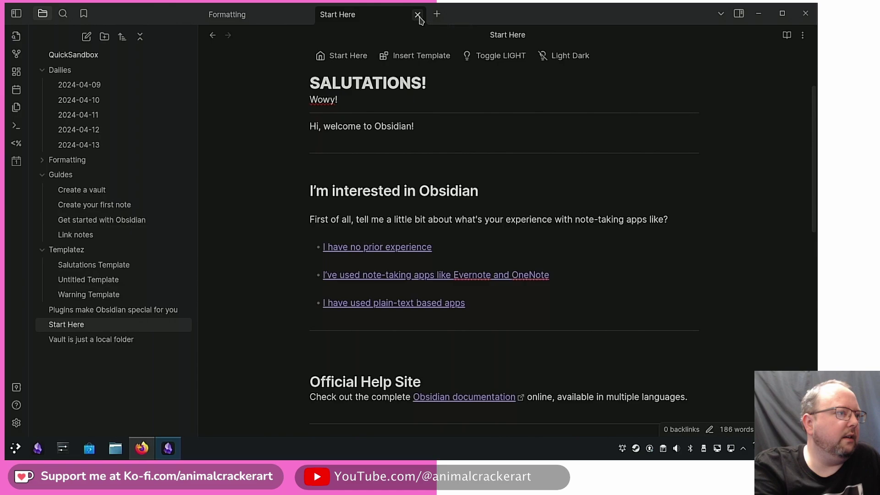
left_click(418, 15)
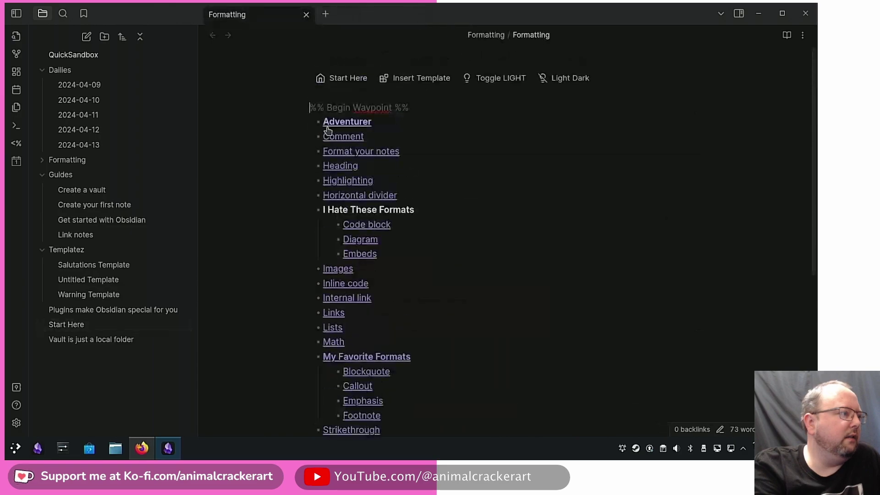
left_click(81, 325)
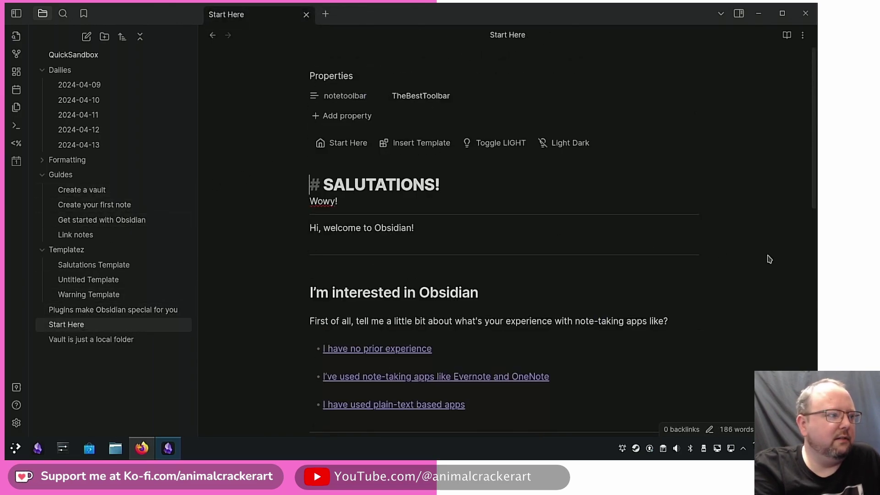
scroll(769, 259, "down", 3)
scroll(704, 250, "down", 3)
scroll(684, 232, "down", 5)
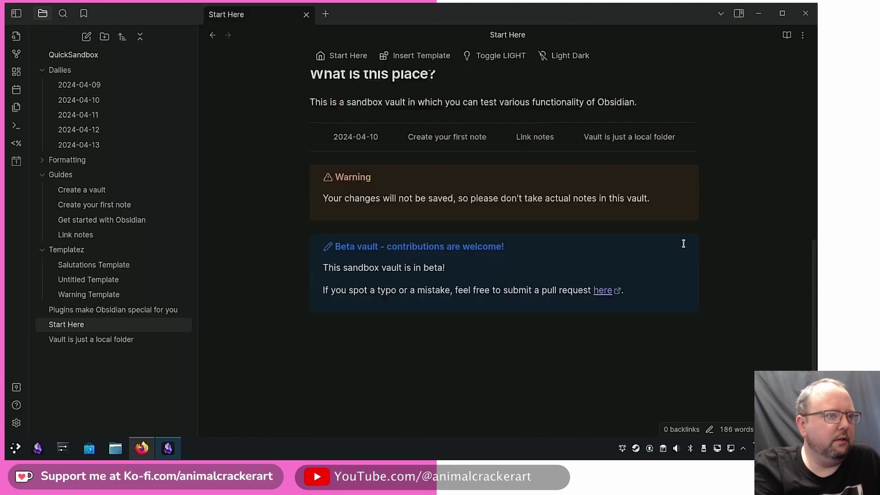
scroll(685, 243, "up", 1)
scroll(684, 242, "down", 3)
scroll(686, 243, "up", 8)
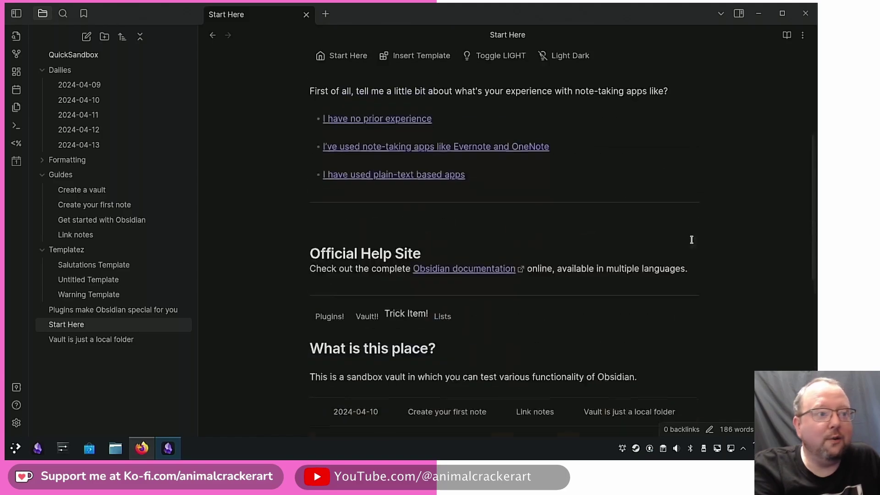
scroll(699, 226, "up", 1)
scroll(715, 199, "down", 2)
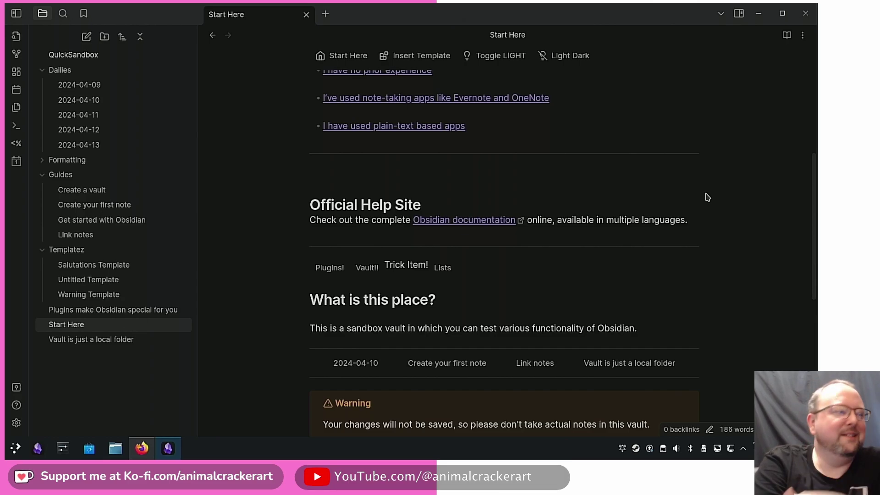
scroll(482, 172, "up", 5)
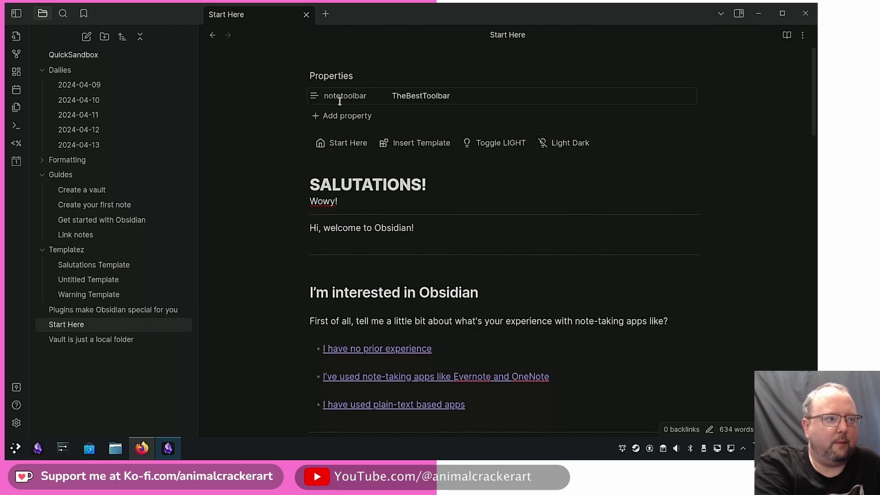
scroll(706, 147, "down", 3)
scroll(660, 124, "down", 1)
scroll(613, 87, "down", 1)
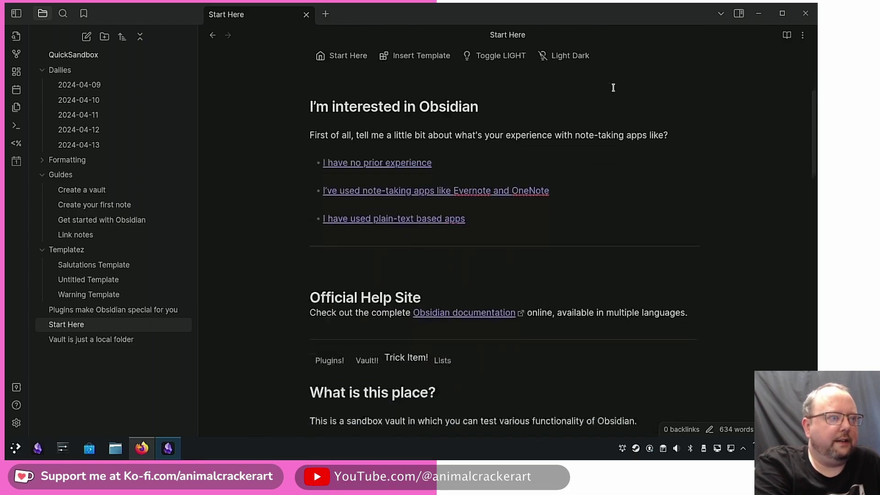
mouse_move(393, 89)
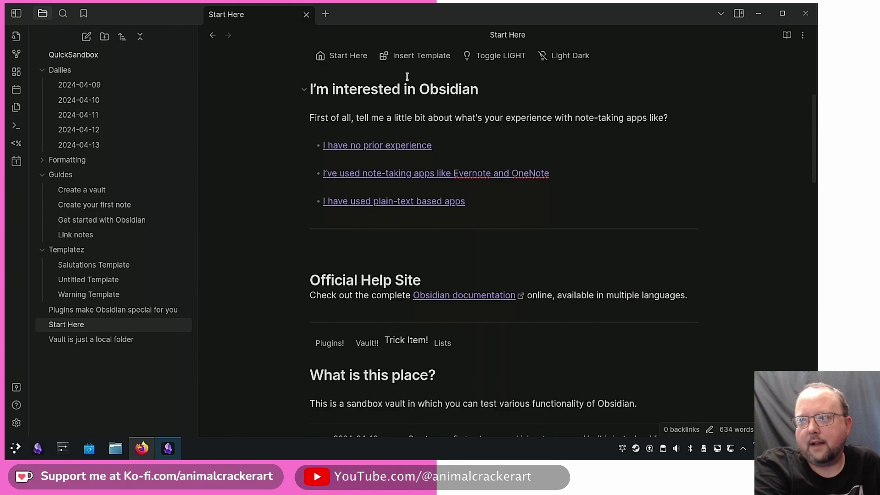
scroll(623, 118, "down", 3)
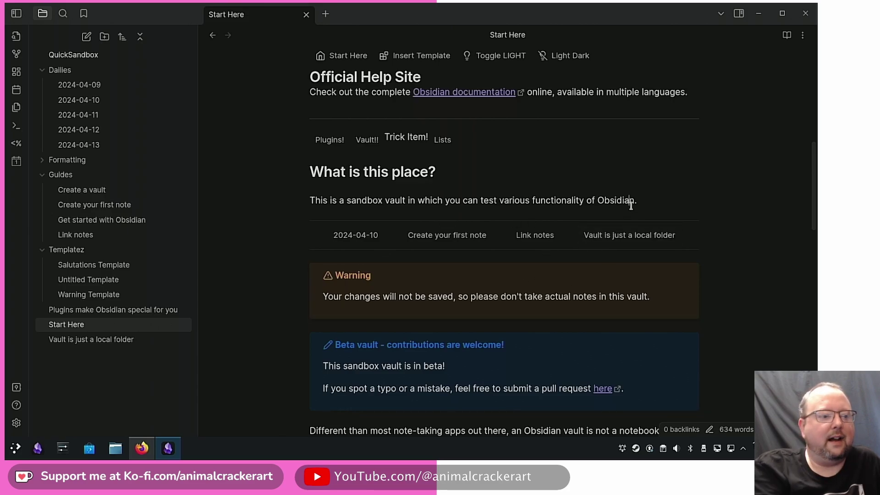
Move the caret into the toolbar callout to reveal its even, borders, sticky source
key("Down")
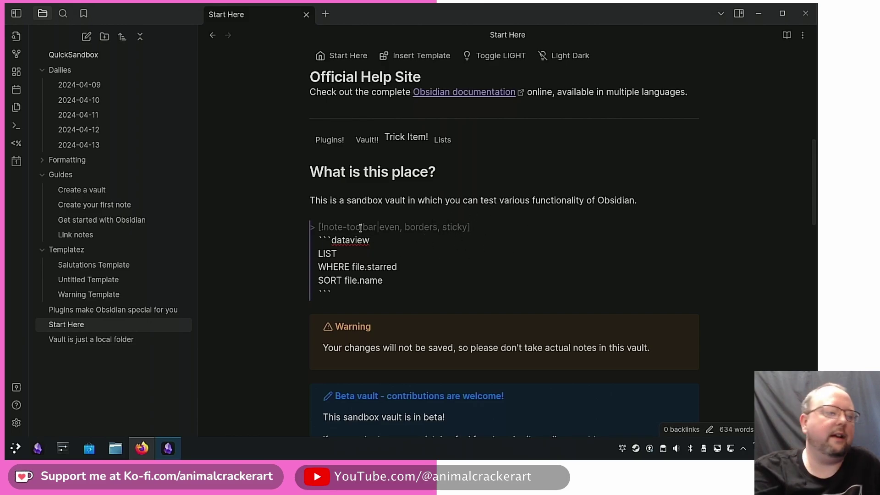
left_click(538, 215)
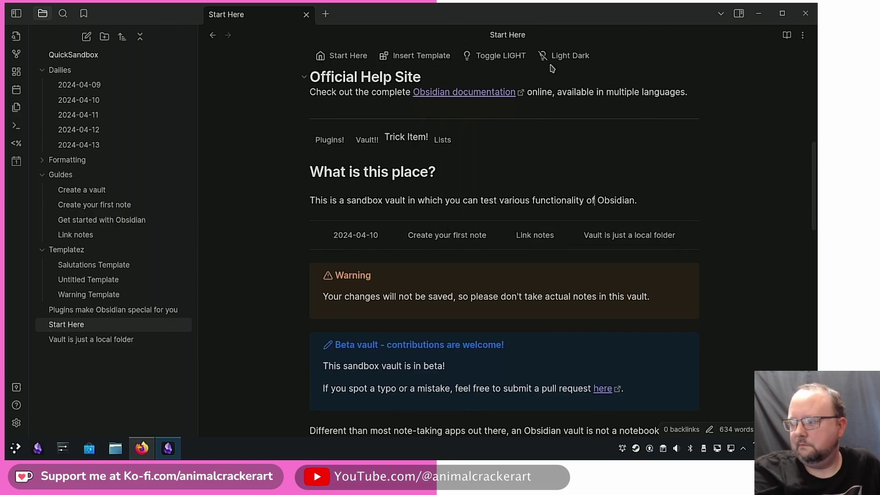
scroll(706, 153, "down", 2)
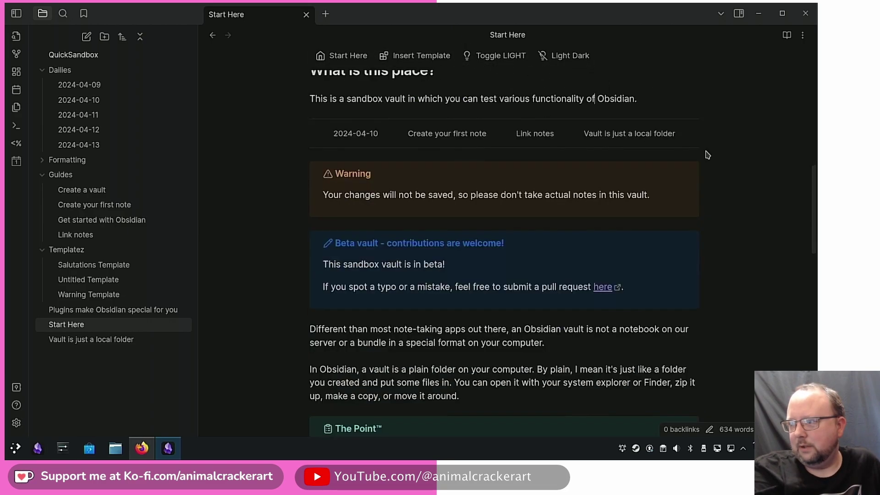
scroll(706, 155, "down", 1)
scroll(705, 155, "down", 1)
scroll(705, 155, "down", 2)
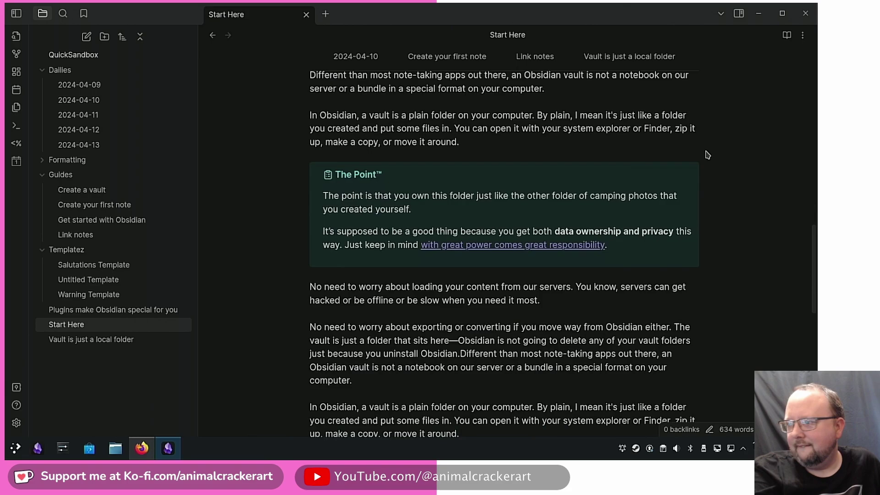
scroll(705, 155, "down", 1)
scroll(705, 155, "down", 1)
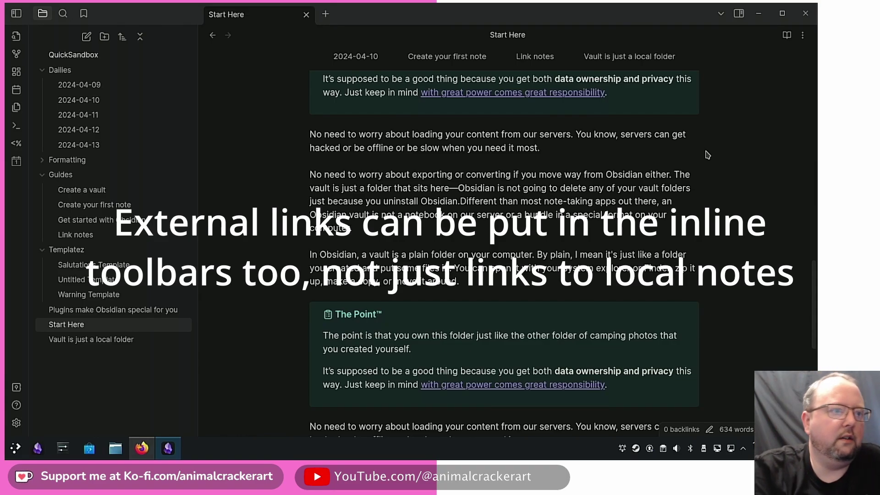
scroll(619, 131, "down", 2)
scroll(564, 118, "down", 2)
scroll(551, 110, "down", 2)
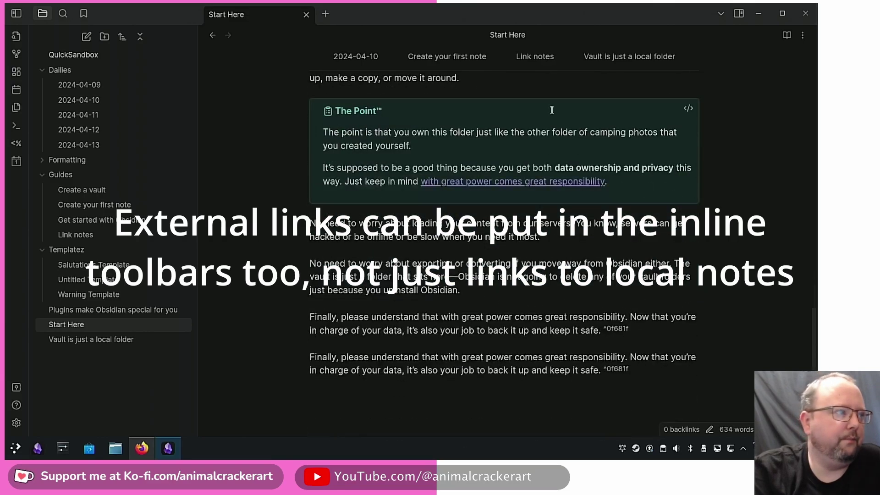
scroll(585, 124, "down", 3)
scroll(727, 154, "down", 2)
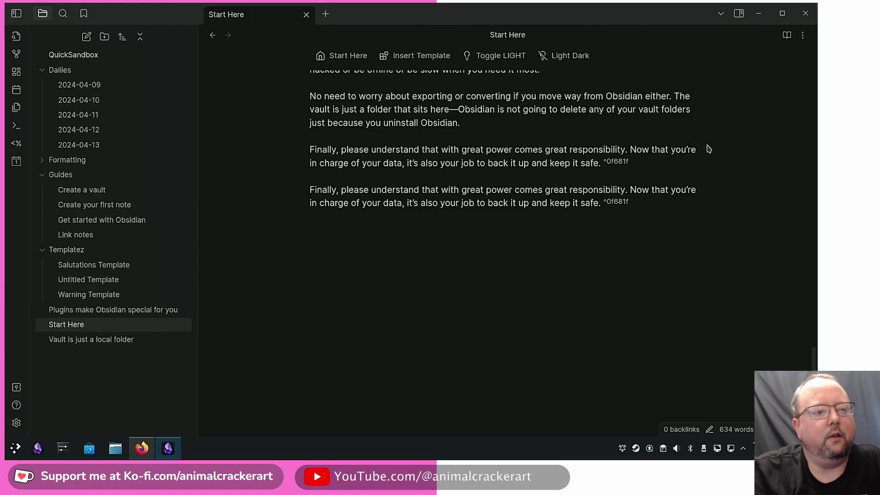
scroll(708, 149, "up", 3)
scroll(708, 149, "up", 2)
scroll(708, 149, "up", 2)
scroll(709, 149, "up", 2)
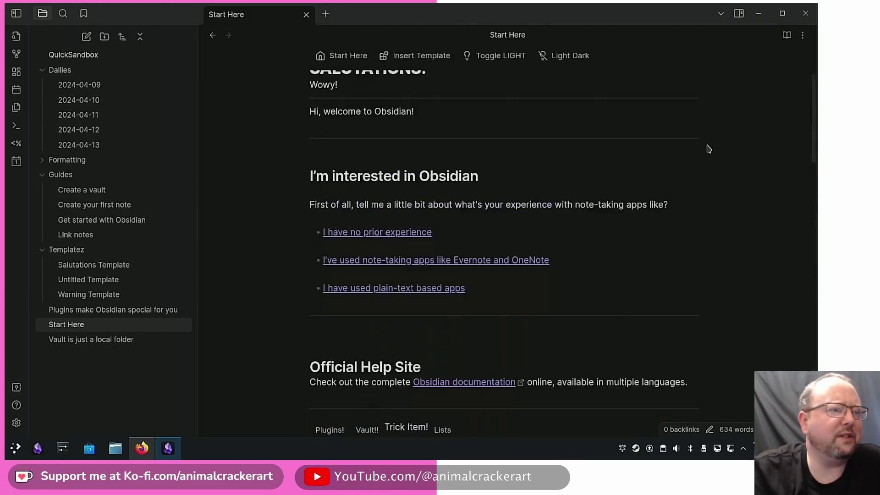
scroll(708, 149, "up", 2)
scroll(709, 148, "down", 5)
scroll(708, 149, "down", 4)
scroll(708, 149, "up", 4)
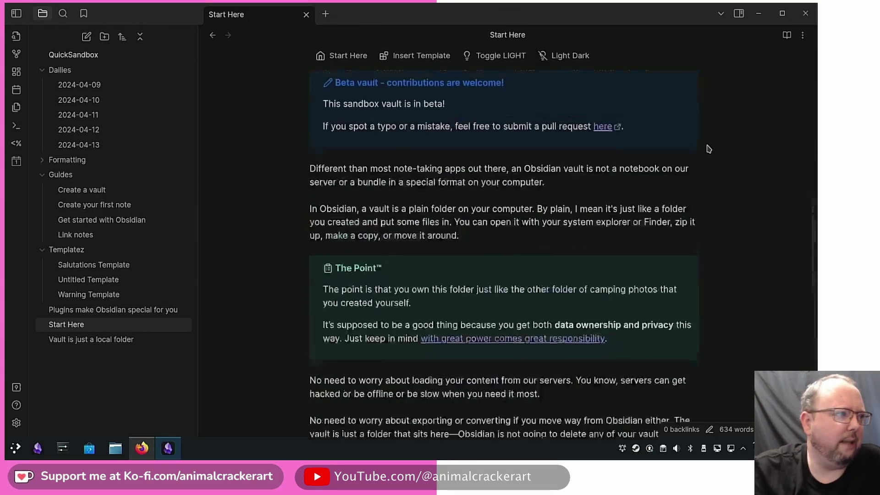
scroll(709, 149, "up", 7)
scroll(708, 149, "up", 2)
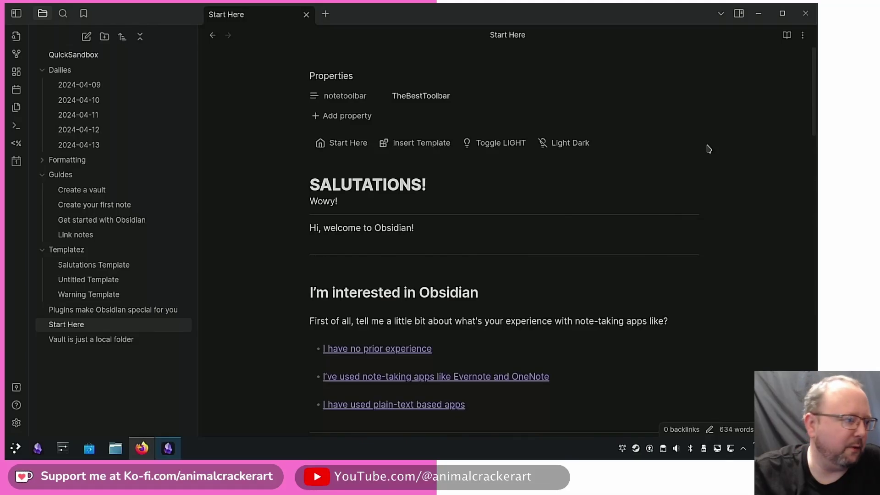
scroll(691, 160, "down", 2)
scroll(690, 159, "down", 2)
scroll(691, 160, "down", 4)
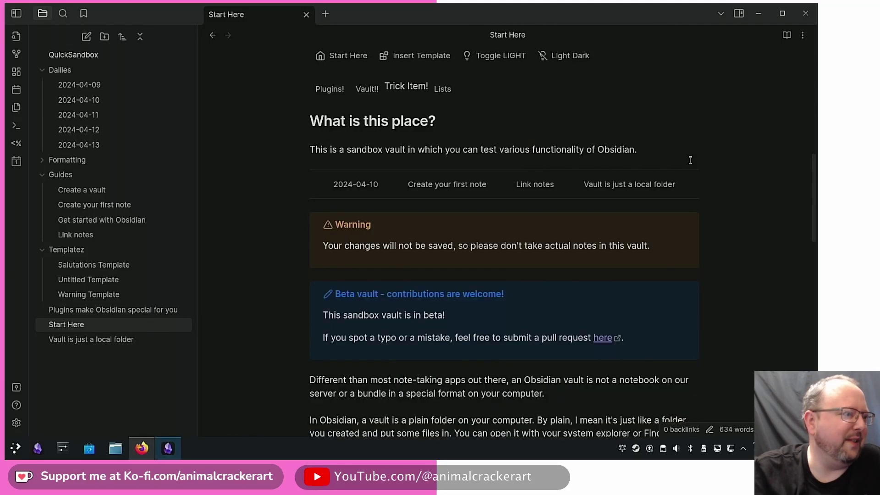
Leave stray 'SALUTATIONS! Wowy!' text in the intro paragraph and switch to the wiki in Firefox
left_click(458, 96)
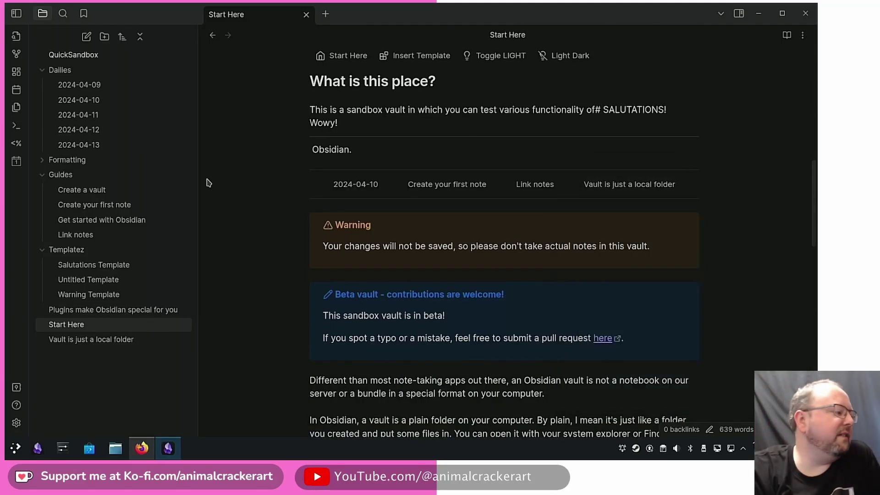
key("alt+Tab")
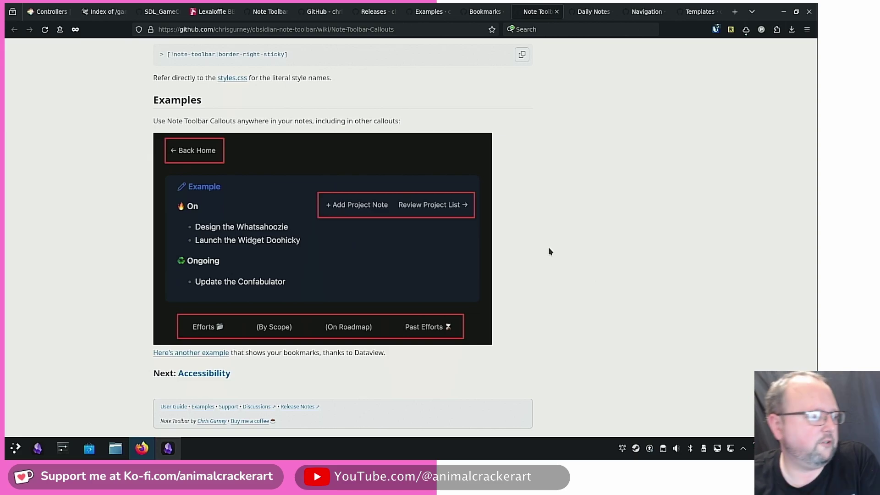
Jump to the top of the Note Toolbar Callouts wiki page showing its first toolbar example
key("Home")
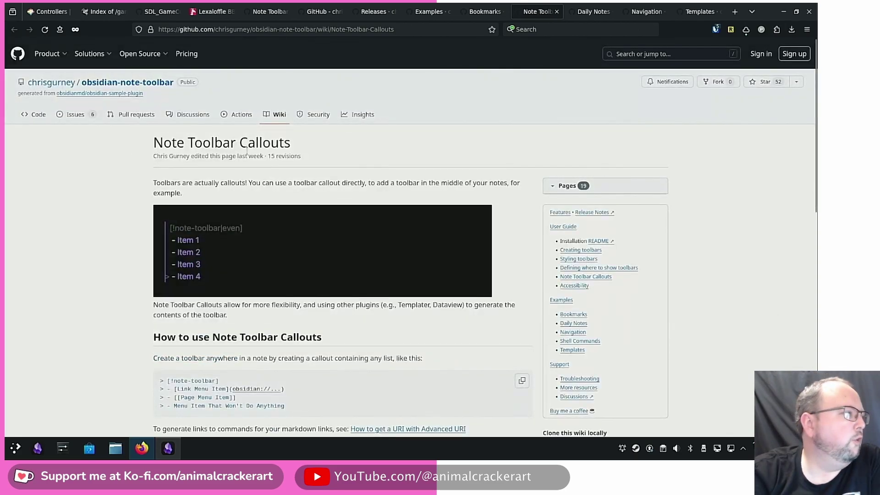